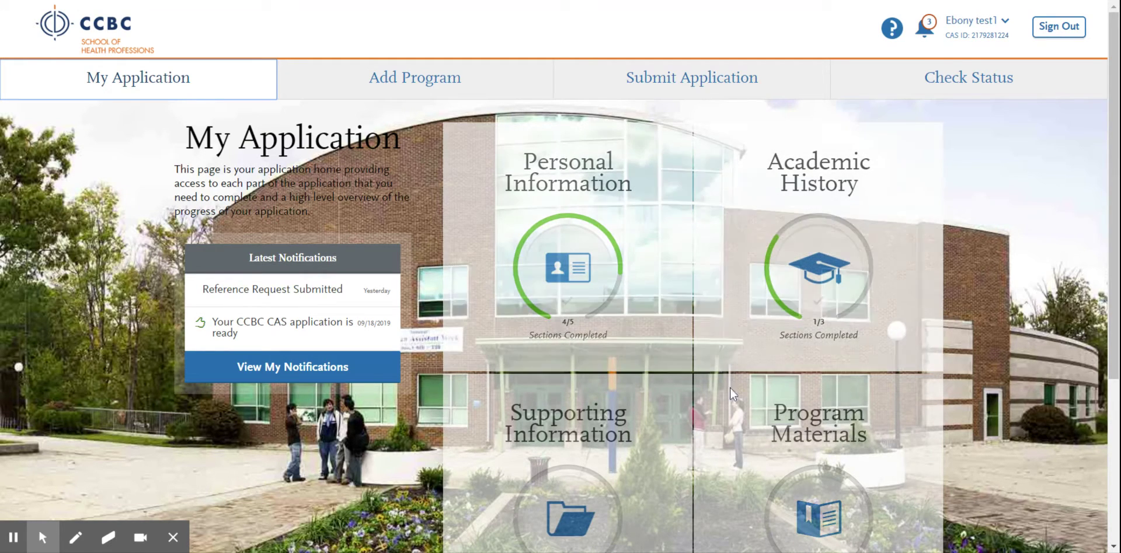
Open the CCBC Credentials section under Supporting Information
scroll(569, 465, "down", 3)
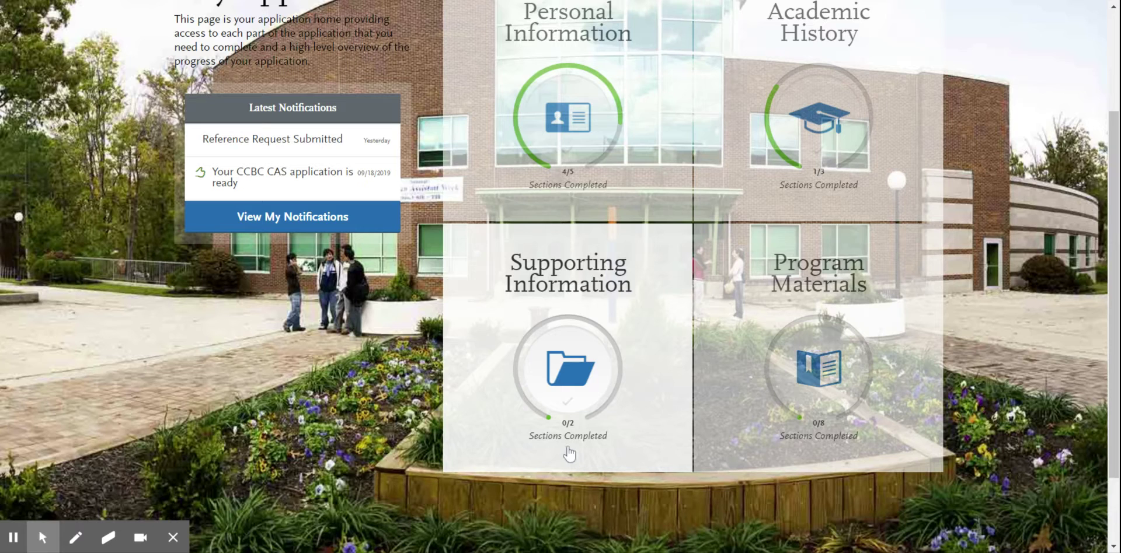
left_click(569, 453)
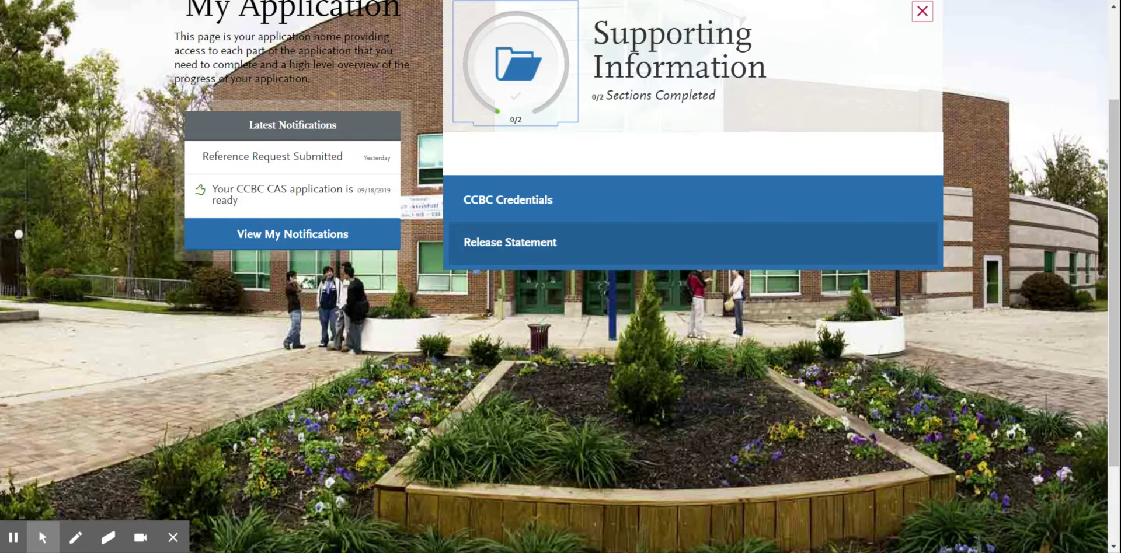
left_click(664, 202)
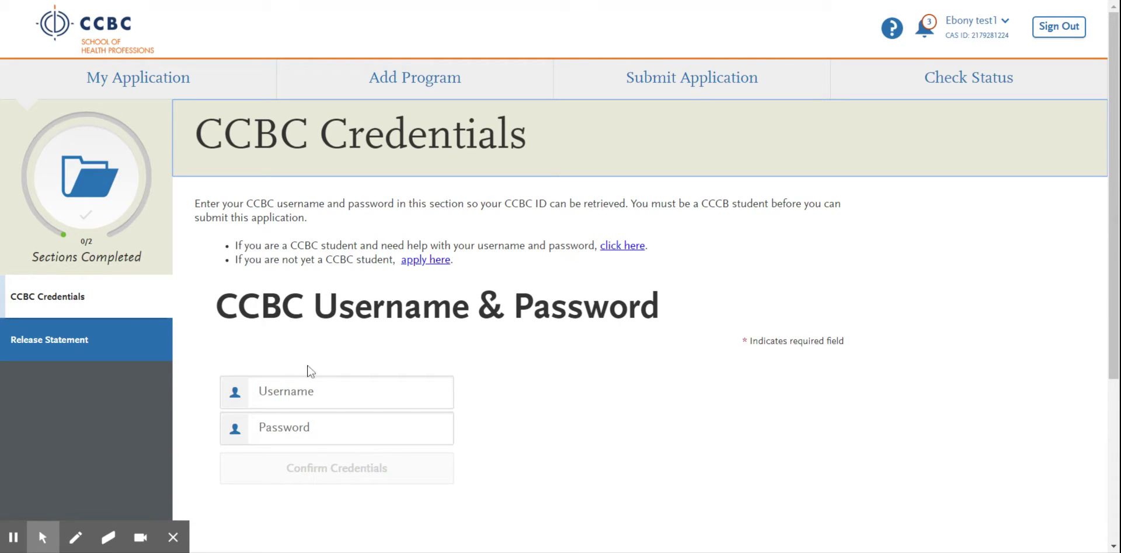
Open the Release Statement section and review its policies through to the Advisor Release statement
left_click(84, 344)
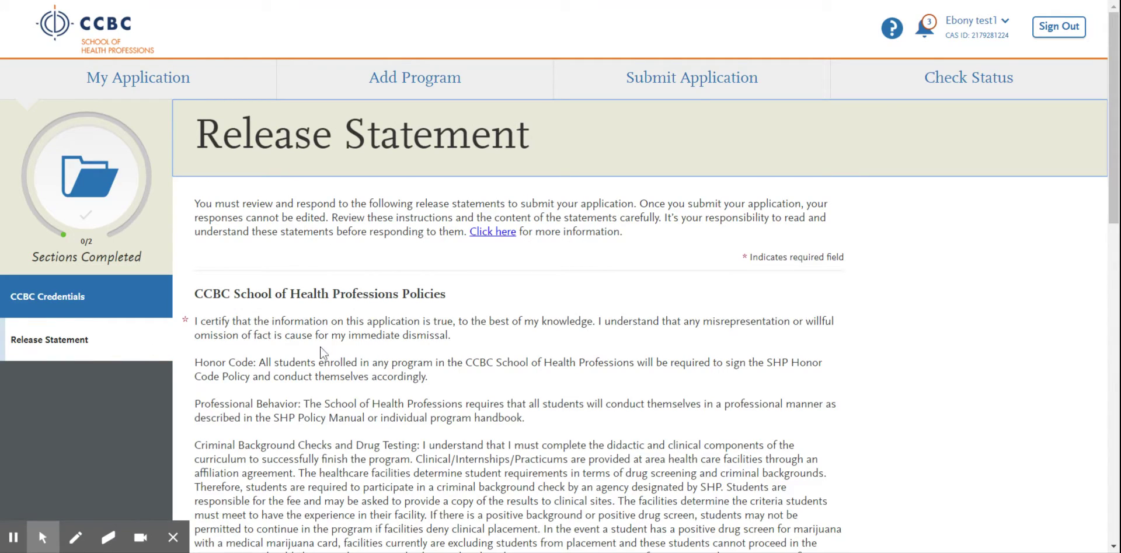
scroll(321, 352, "down", 3)
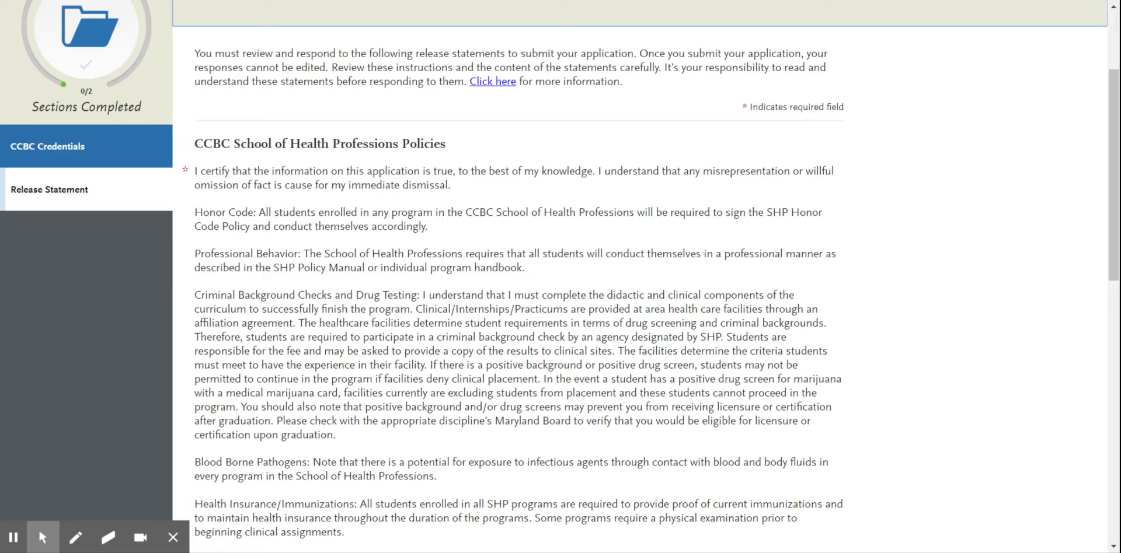
scroll(561, 274, "down", 2)
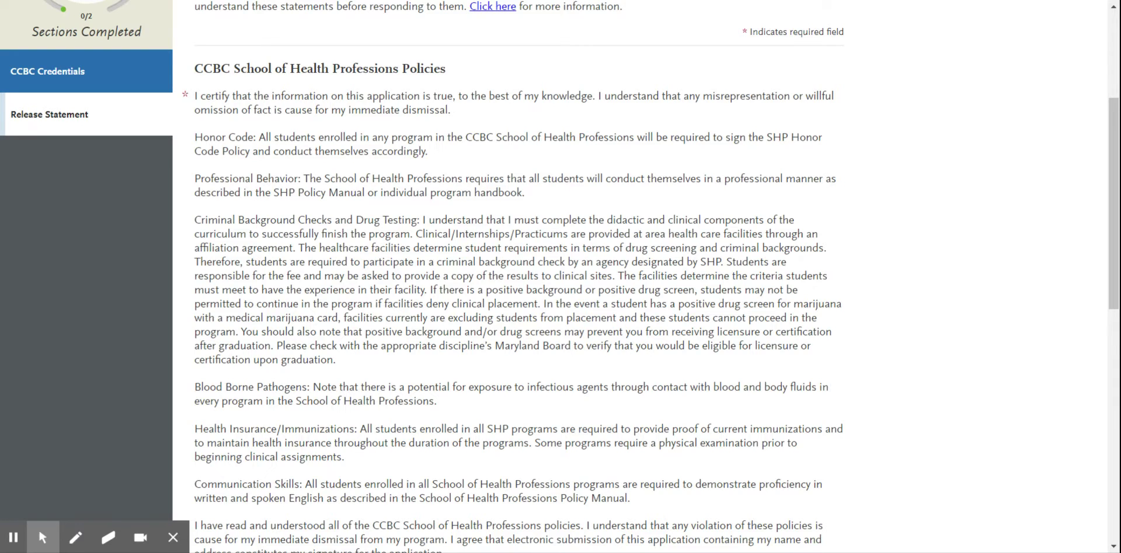
scroll(561, 274, "down", 8)
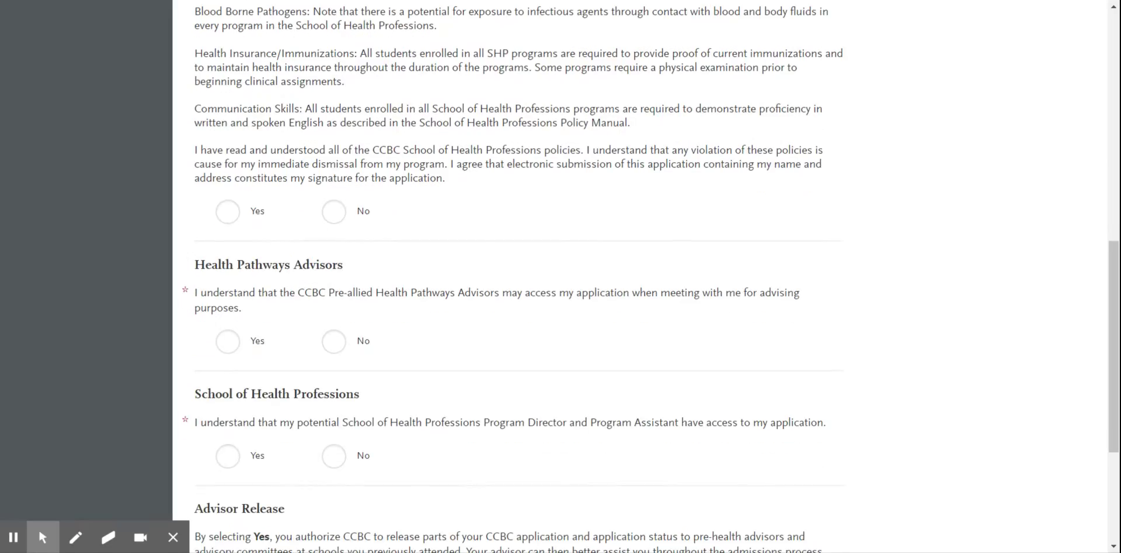
scroll(560, 274, "down", 5)
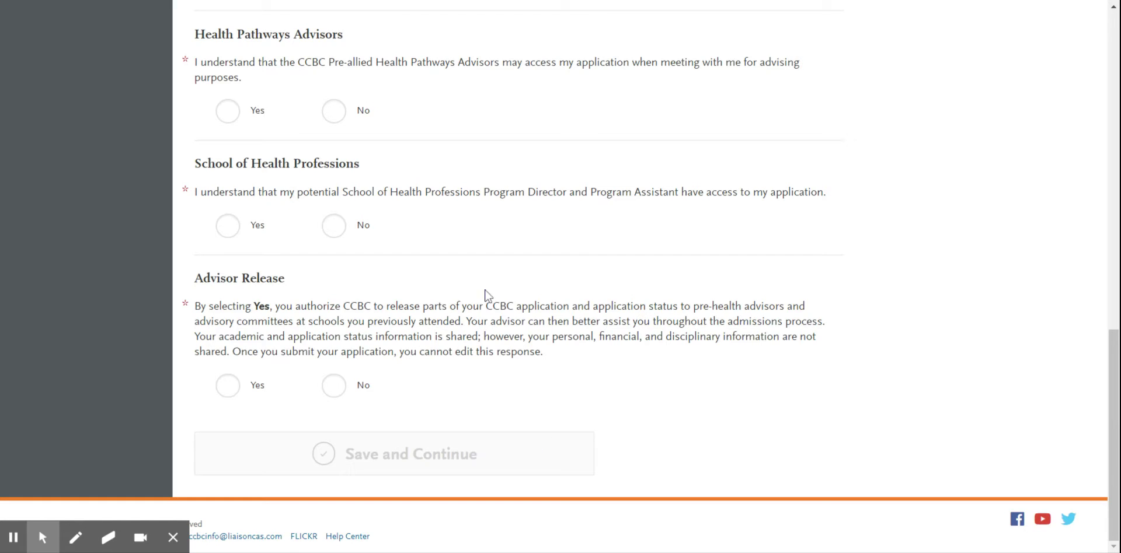
Answer Yes to all four release statements, then save the responses and continue to the next section
left_click(231, 384)
left_click(242, 162)
left_click(228, 111)
scroll(228, 114, "up", 3)
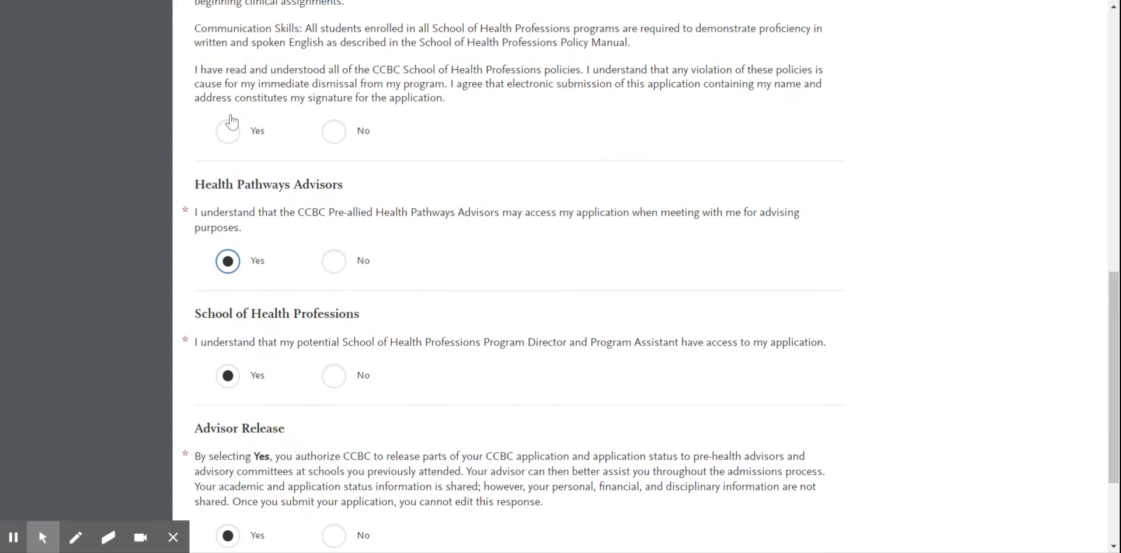
left_click(228, 132)
scroll(440, 210, "down", 3)
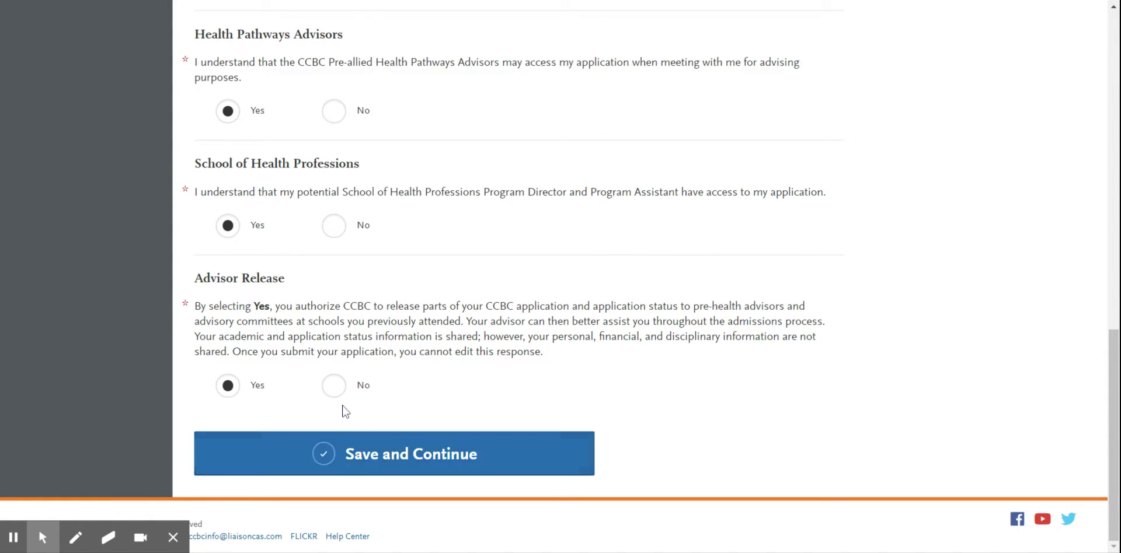
left_click(393, 467)
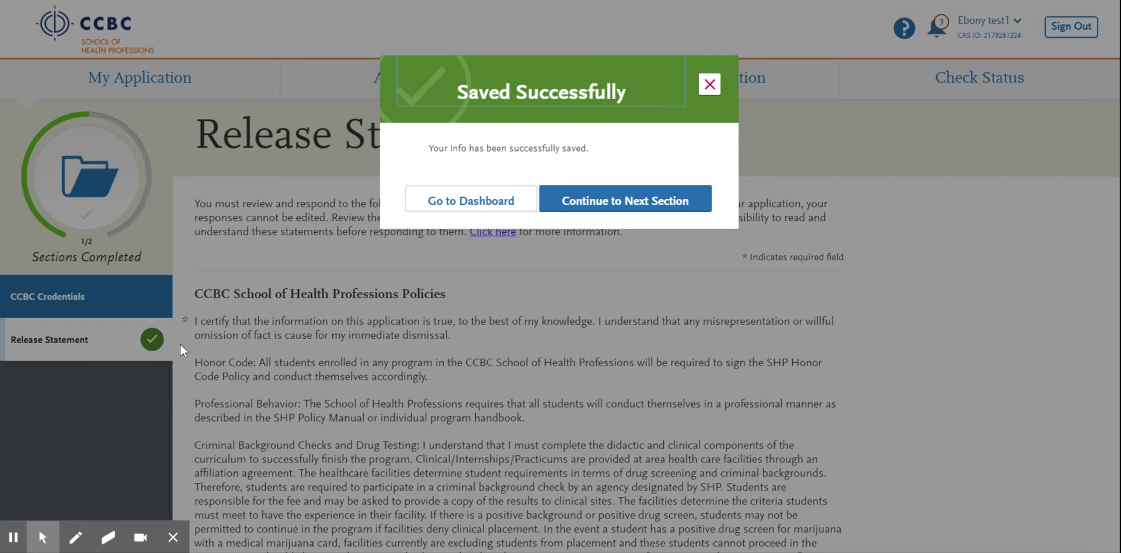
left_click(627, 203)
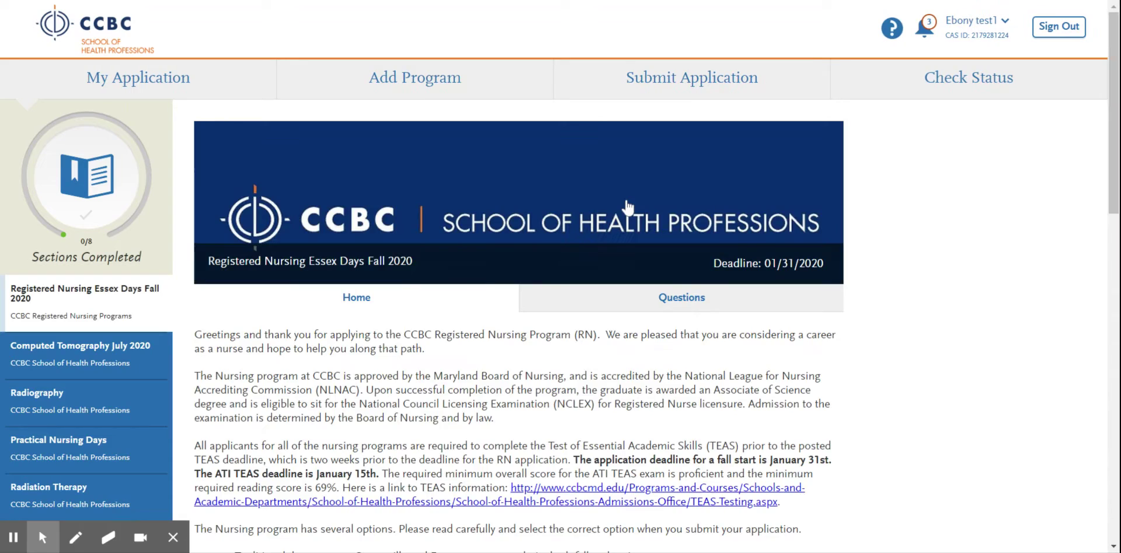
Return to the application dashboard and open Registered Nursing Essex Days Fall 2020 under Program Materials
left_click(169, 80)
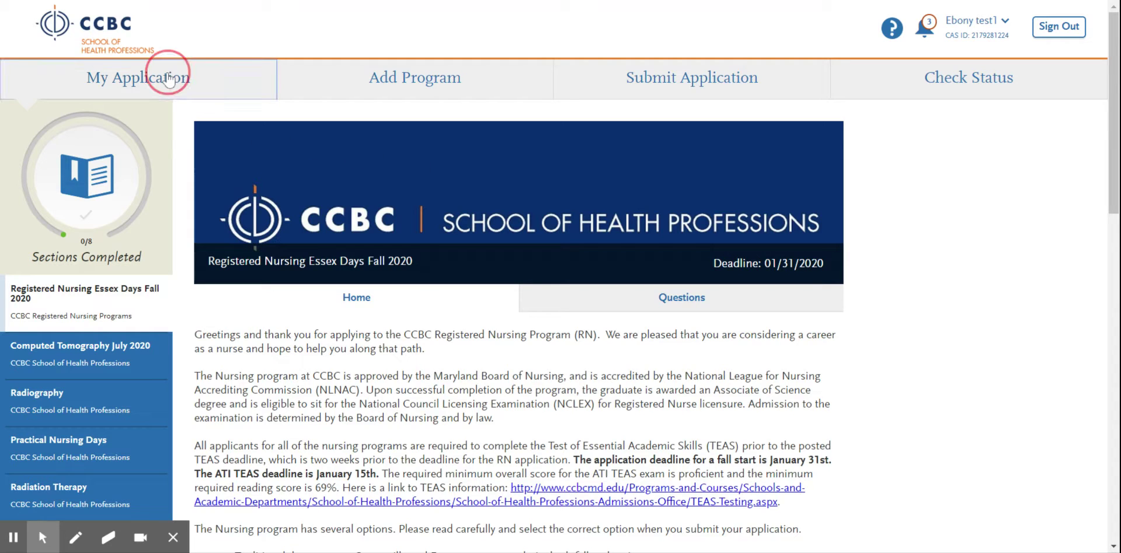
scroll(432, 282, "down", 3)
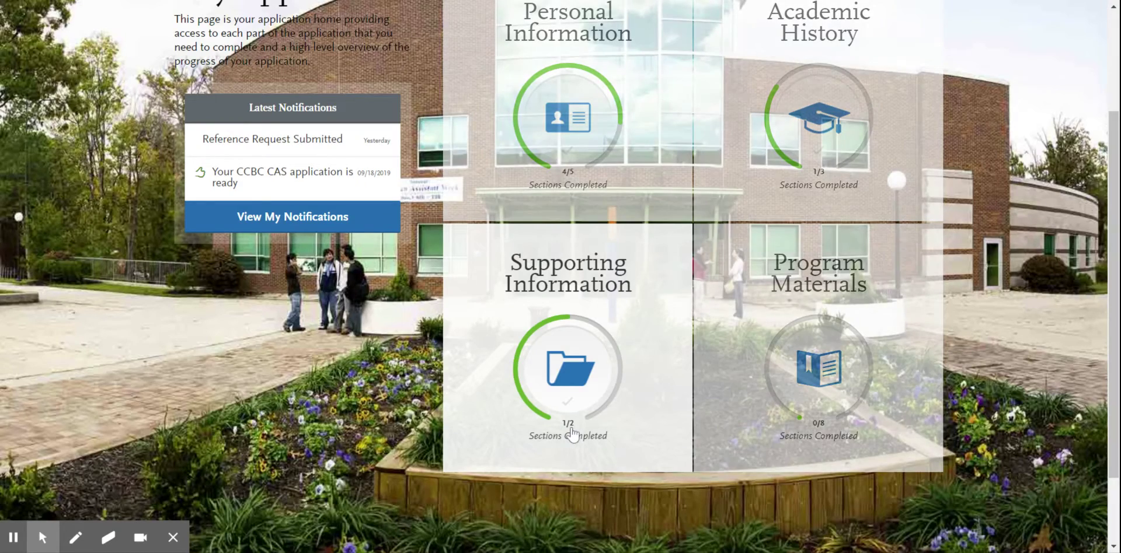
left_click(799, 388)
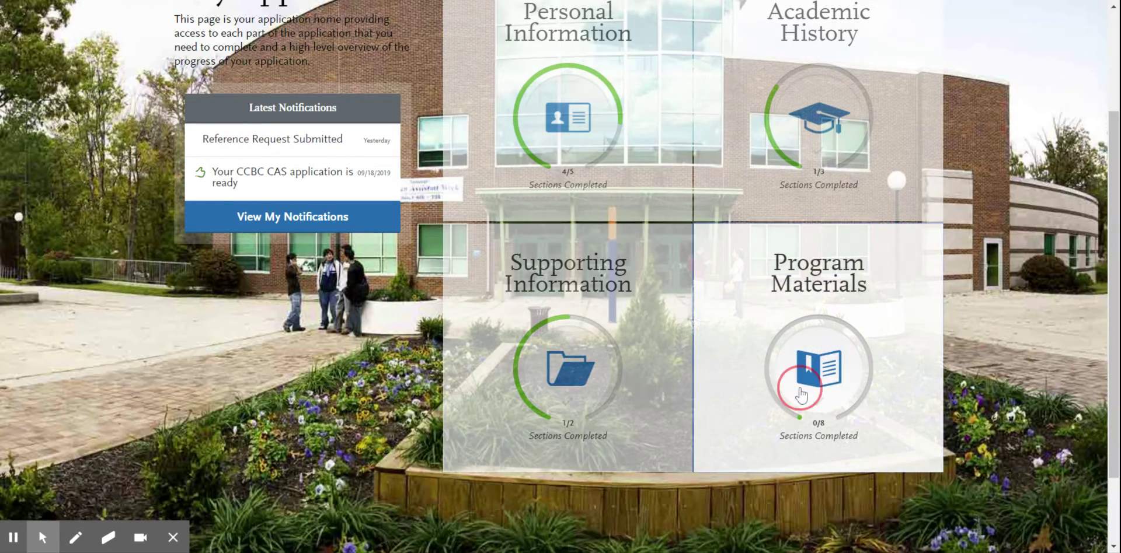
scroll(698, 367, "down", 3)
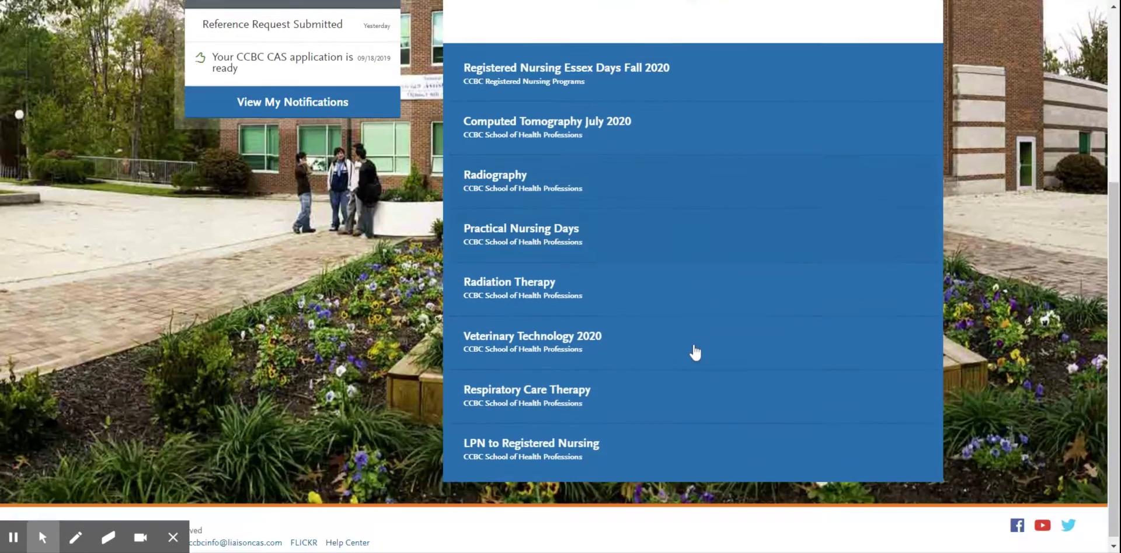
scroll(694, 352, "up", 2)
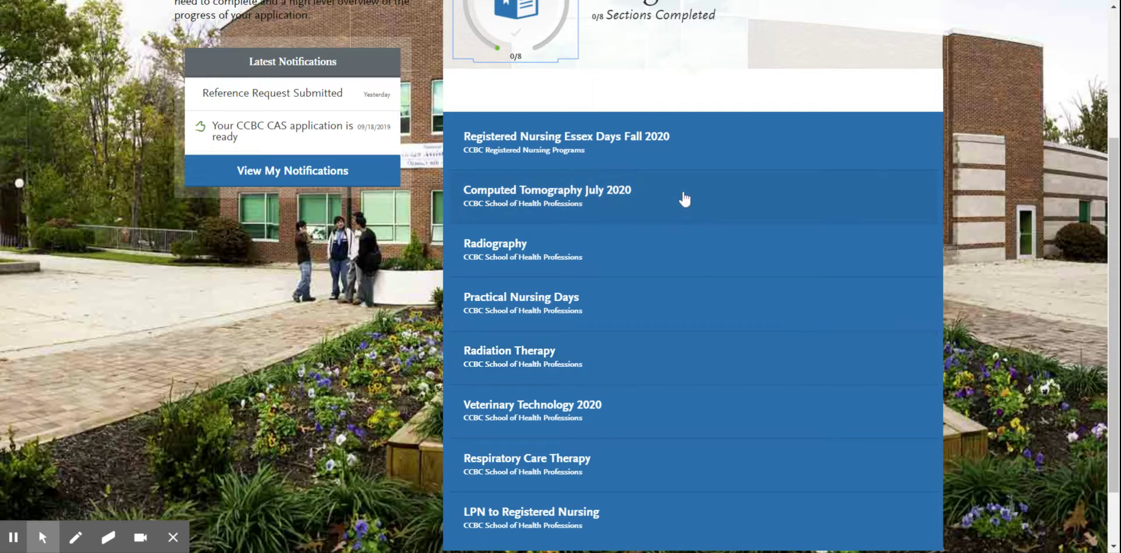
left_click(610, 158)
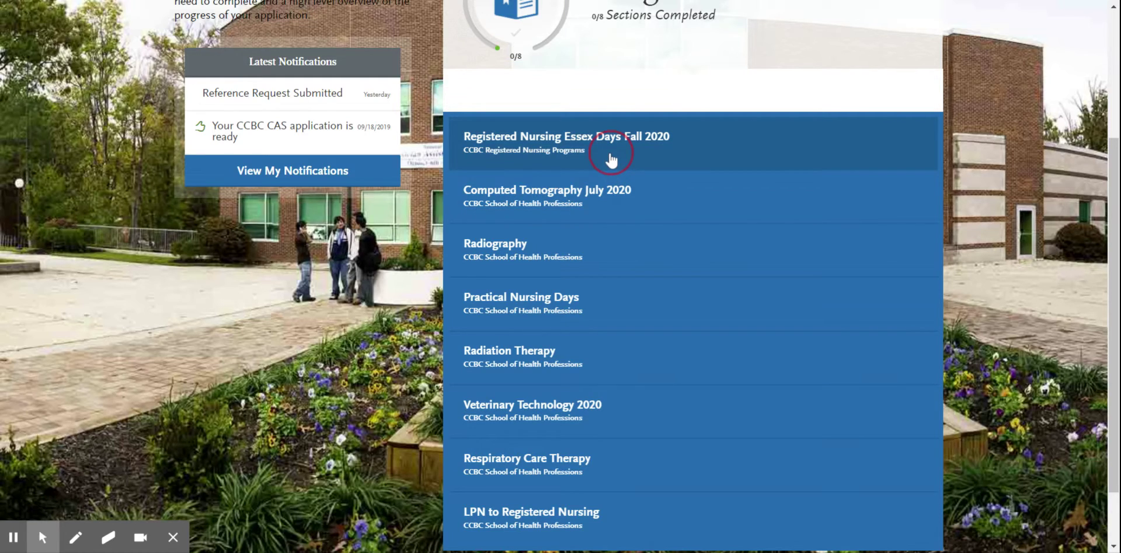
Review the Registered Nursing program's home page, from its application instructions to the Program Details
scroll(416, 305, "down", 5)
scroll(415, 305, "down", 9)
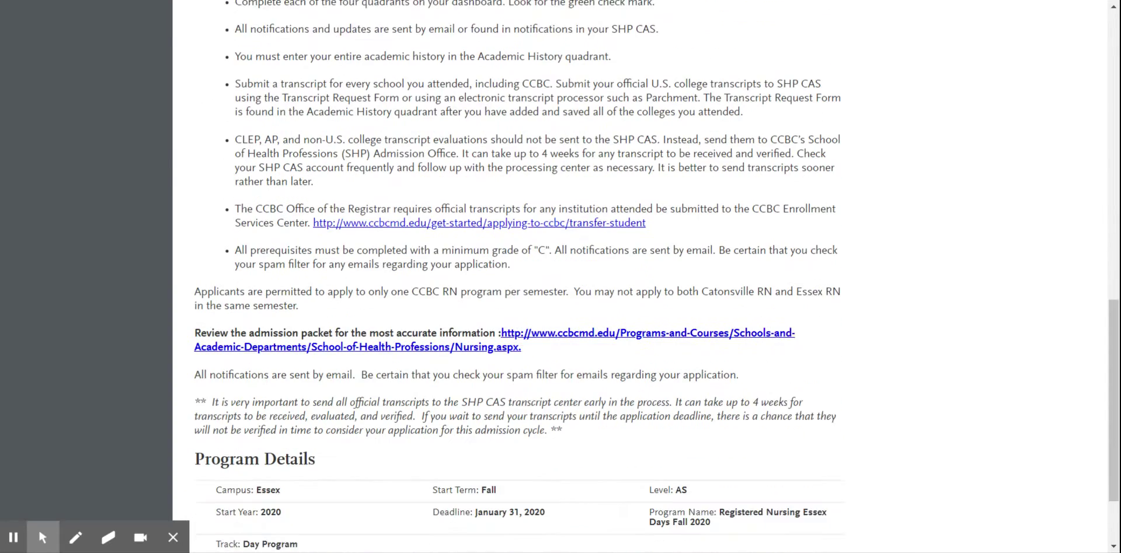
scroll(559, 276, "down", 1)
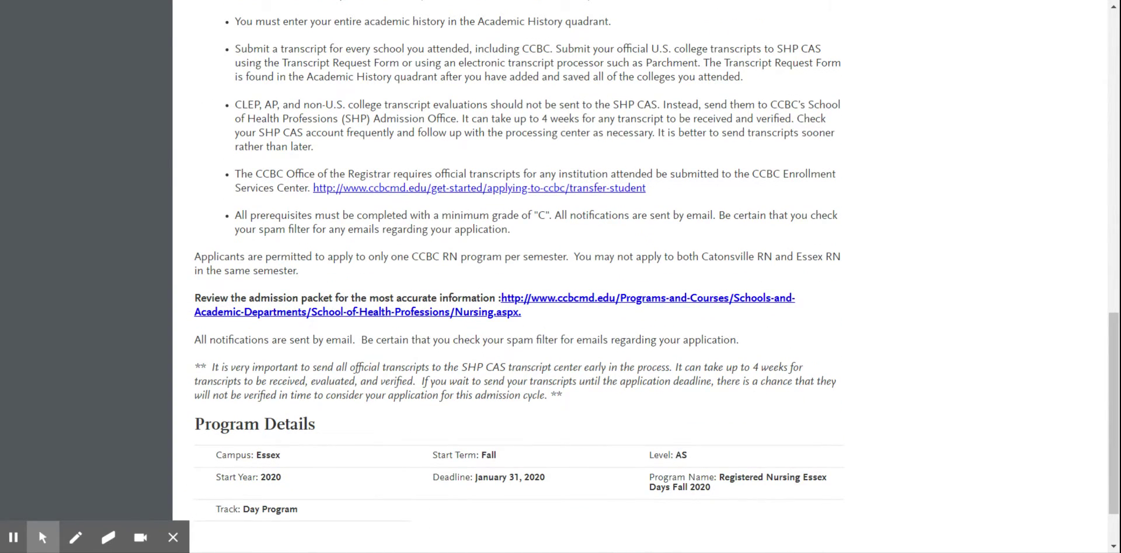
scroll(559, 277, "down", 2)
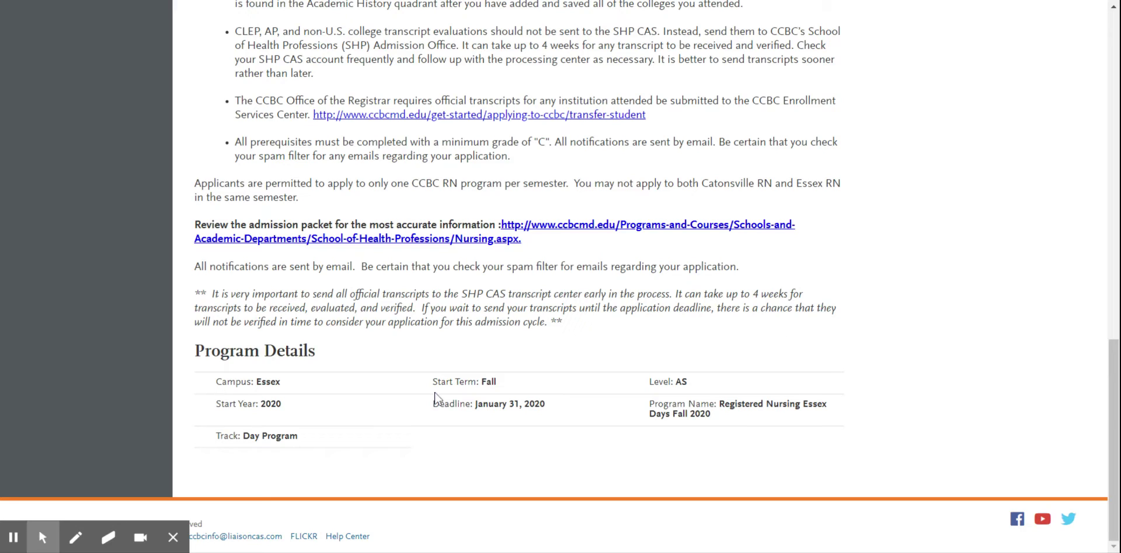
scroll(707, 312, "up", 20)
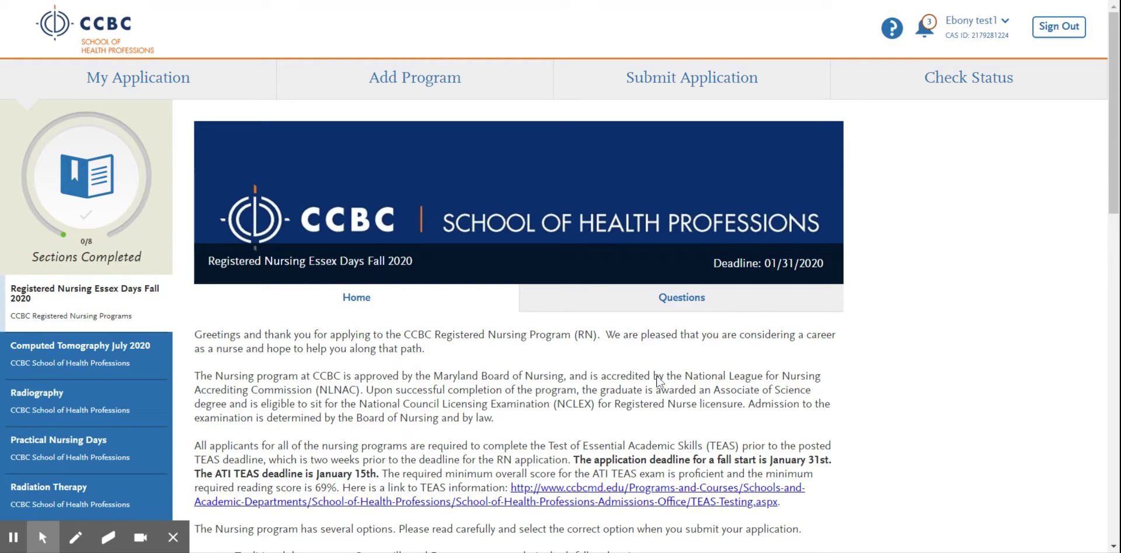
Open the Registered Nursing program's questions and review them, including Program Option, TEAS Exam and Application Management After Submission
left_click(674, 303)
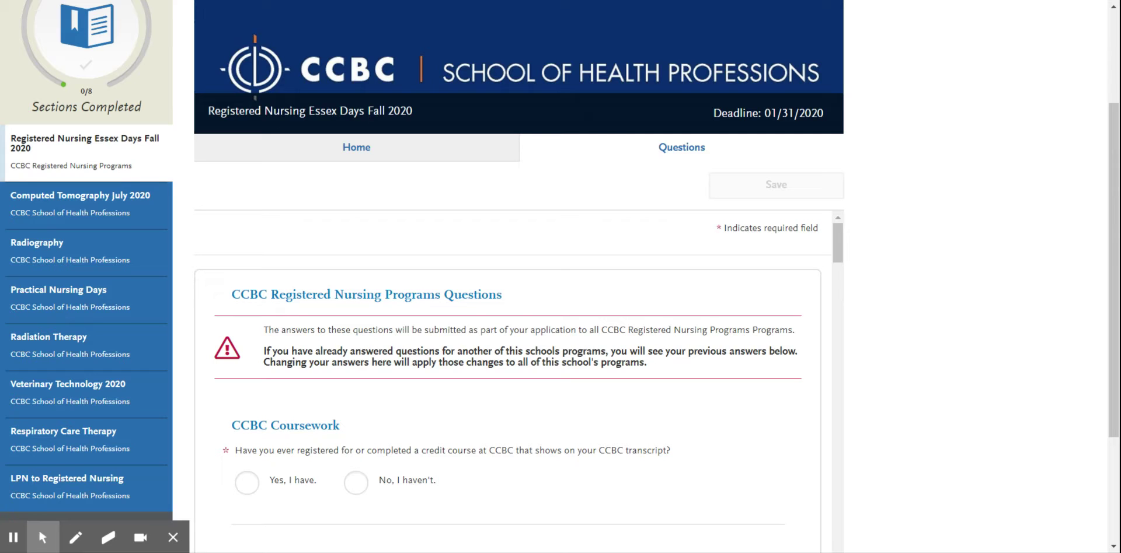
scroll(308, 243, "down", 10)
scroll(310, 243, "down", 8)
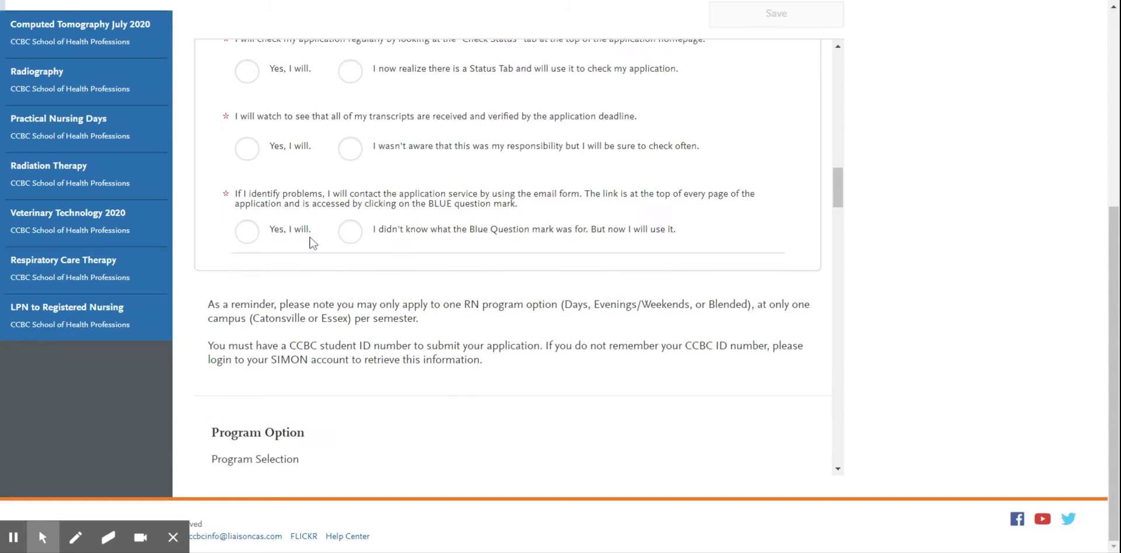
scroll(310, 243, "down", 4)
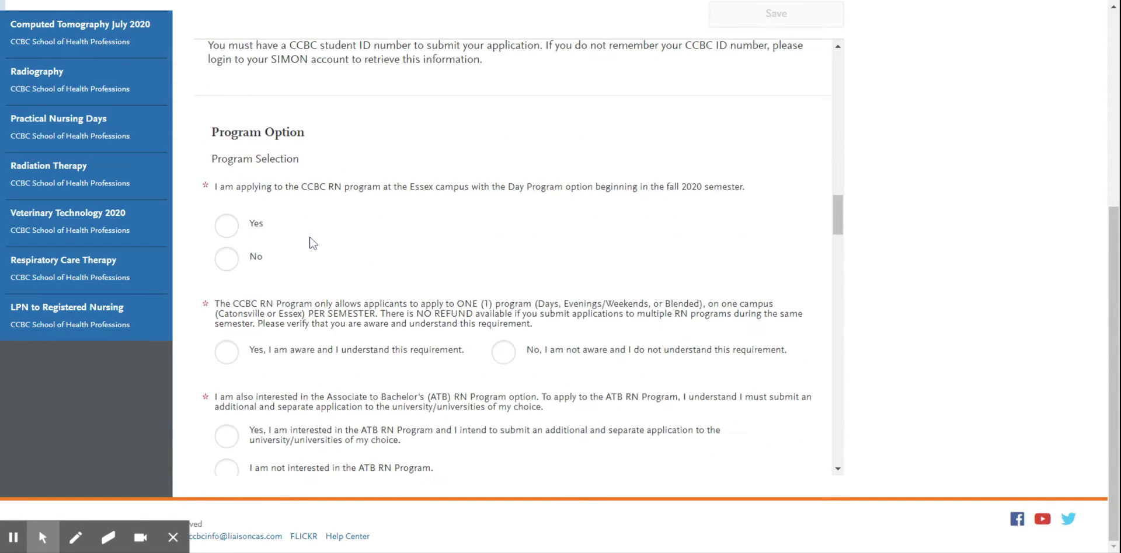
scroll(313, 242, "down", 16)
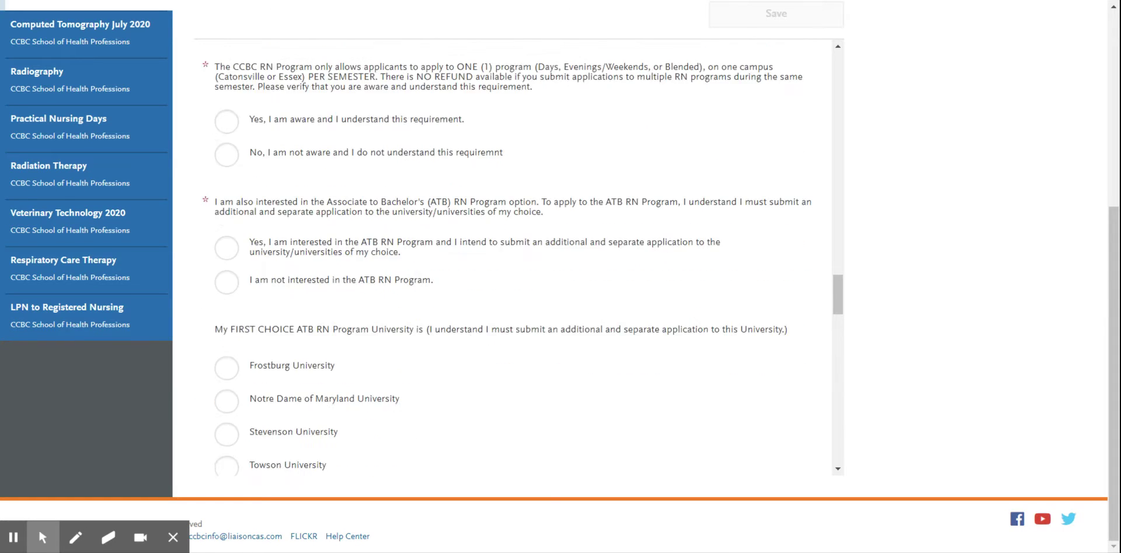
scroll(313, 243, "down", 12)
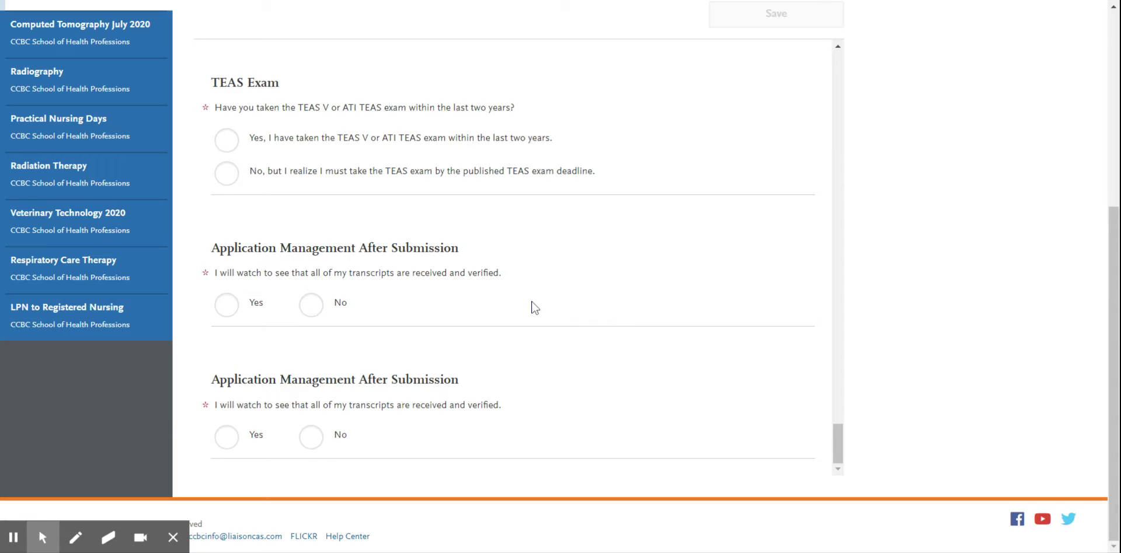
scroll(490, 301, "up", 4)
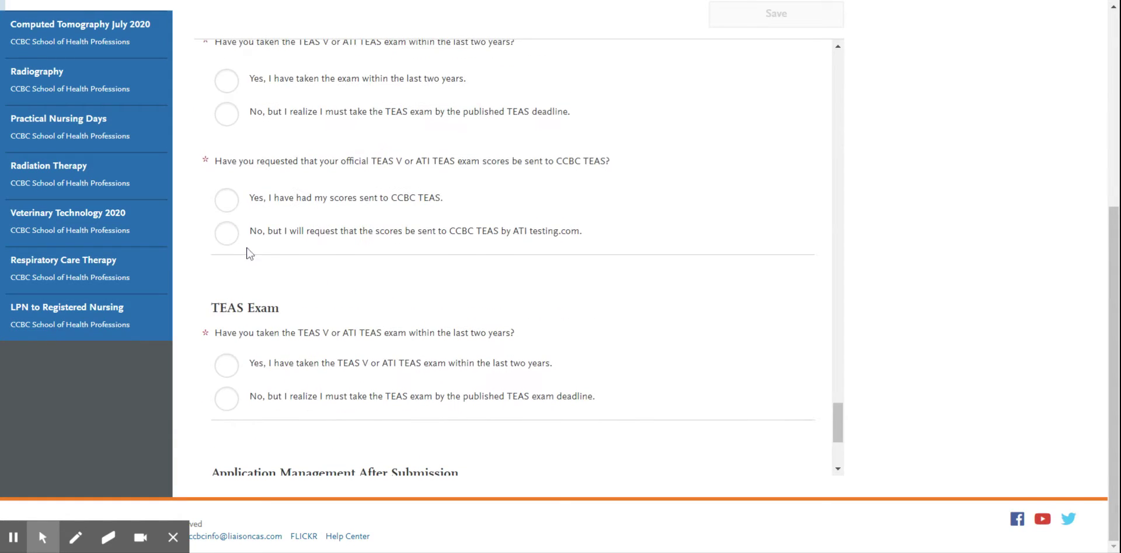
Open the Veterinary Technology 2020 program and review the application information on its home page
left_click(98, 225)
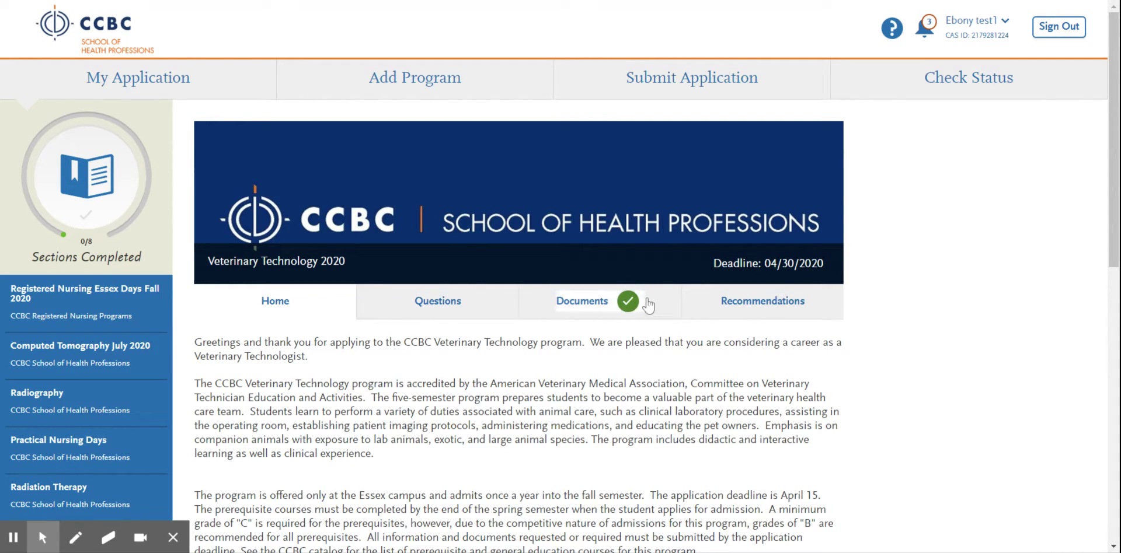
scroll(550, 318, "down", 1)
scroll(549, 318, "down", 7)
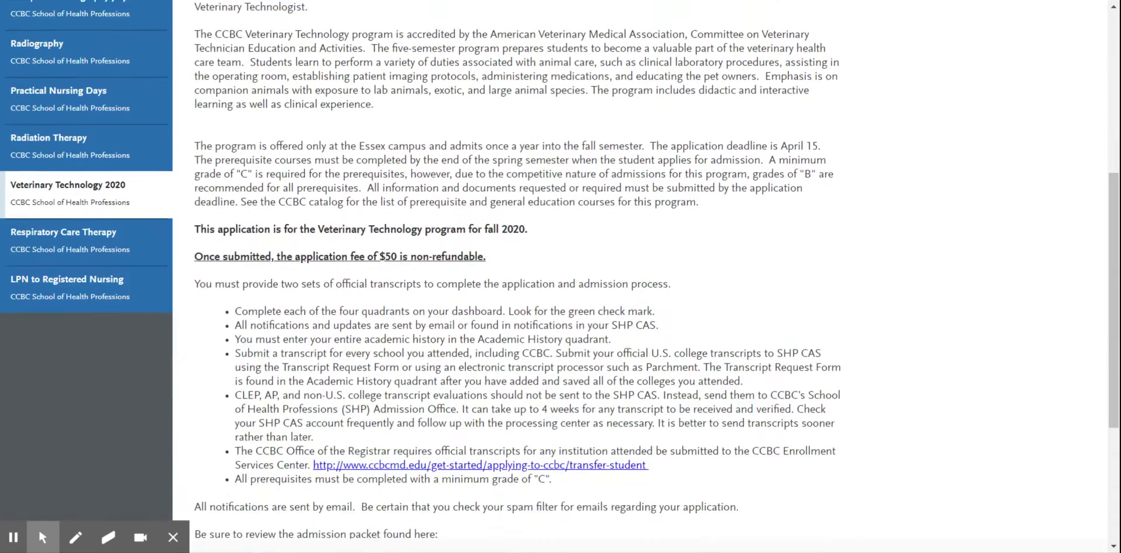
scroll(549, 319, "up", 5)
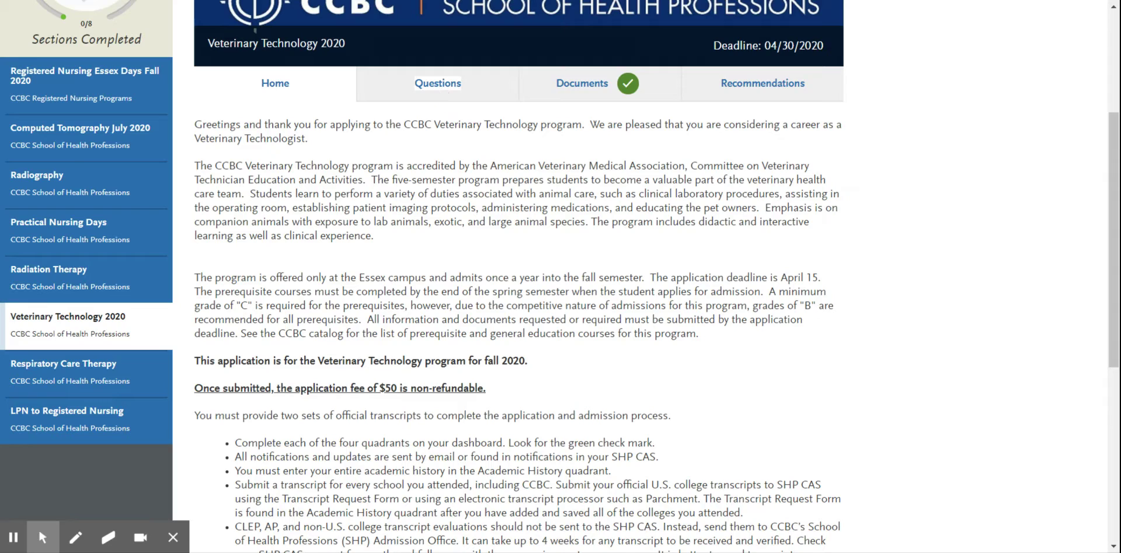
Open the Veterinary Technology 2020 program's questions and review the Application Management items
left_click(437, 83)
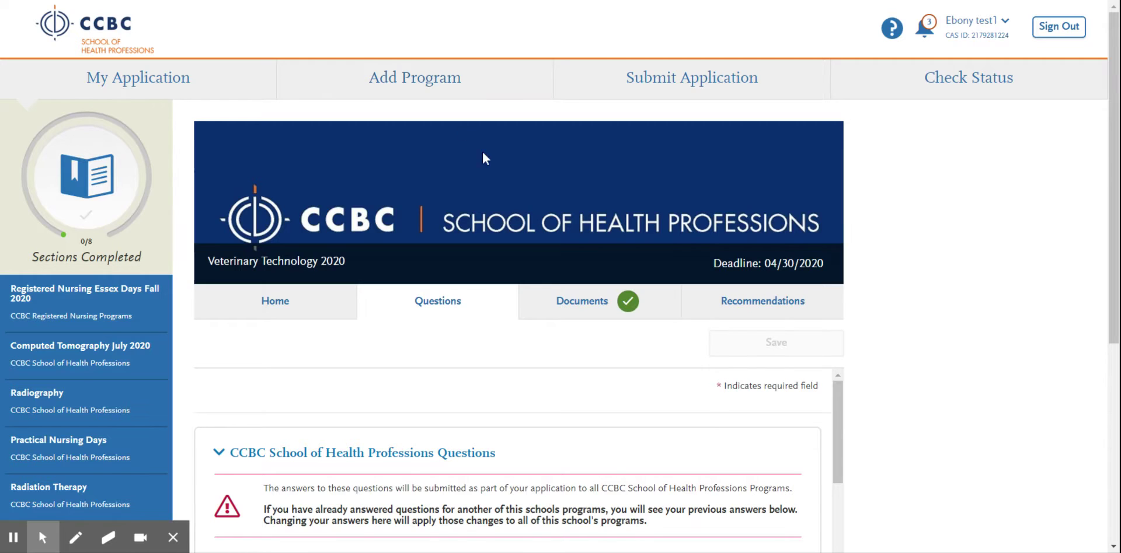
scroll(569, 300, "down", 5)
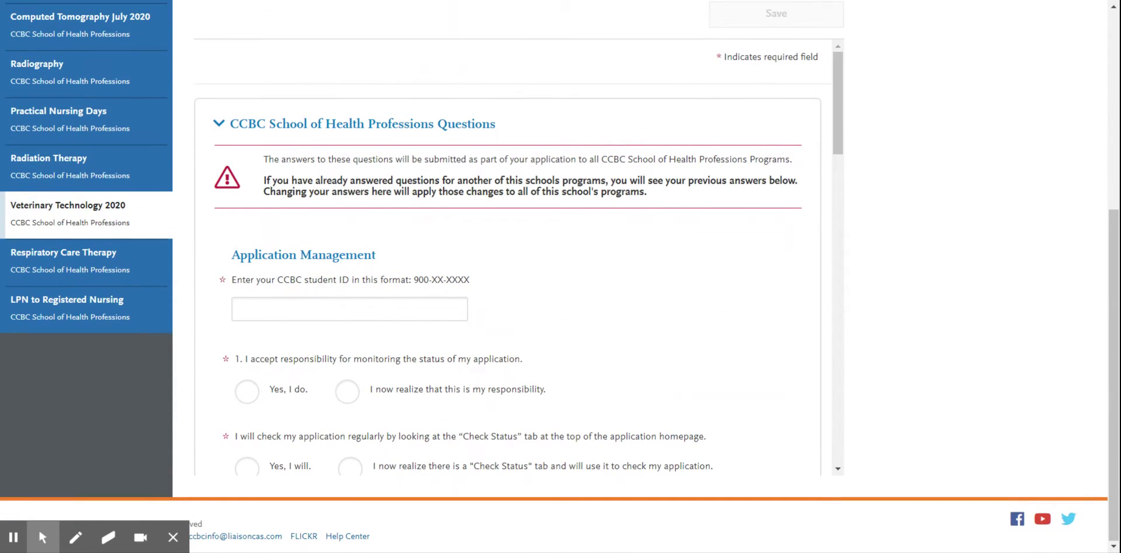
scroll(512, 257, "down", 10)
scroll(513, 257, "up", 10)
scroll(583, 286, "up", 4)
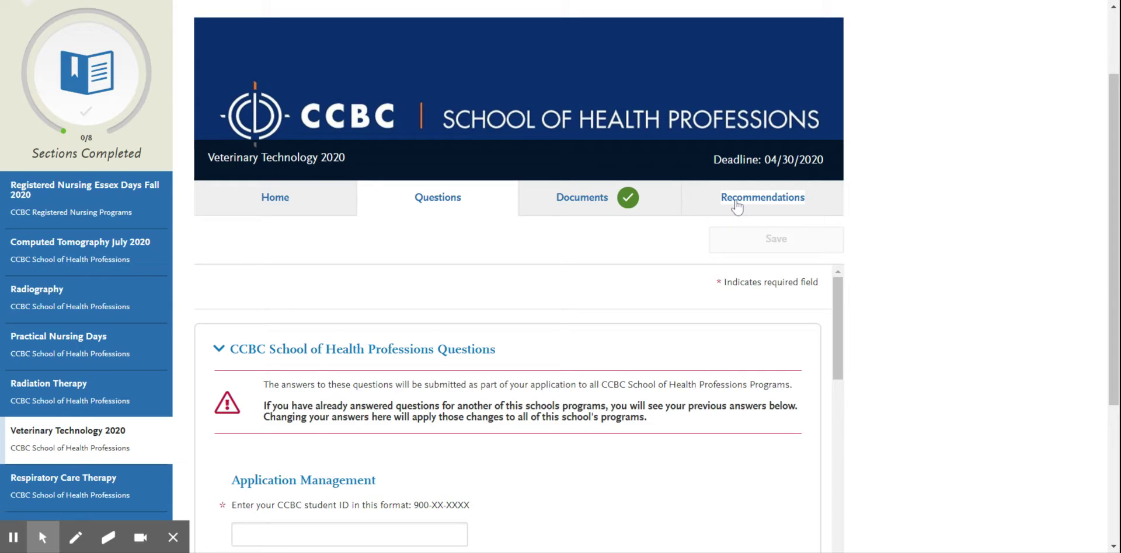
Open the Veterinary Technology 2020 program's documents and review the upload instructions and tips
left_click(565, 201)
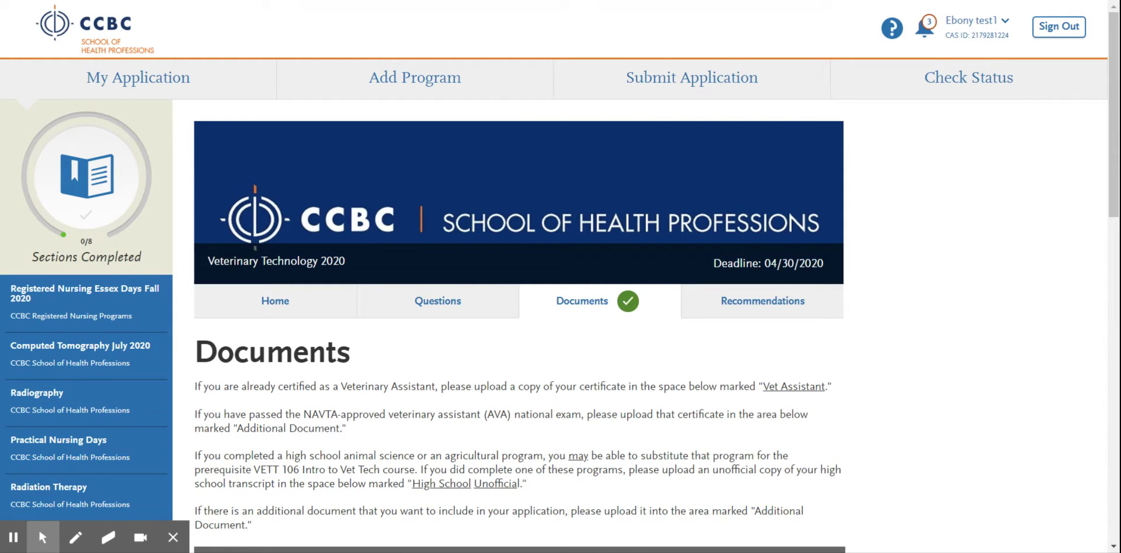
scroll(561, 276, "down", 3)
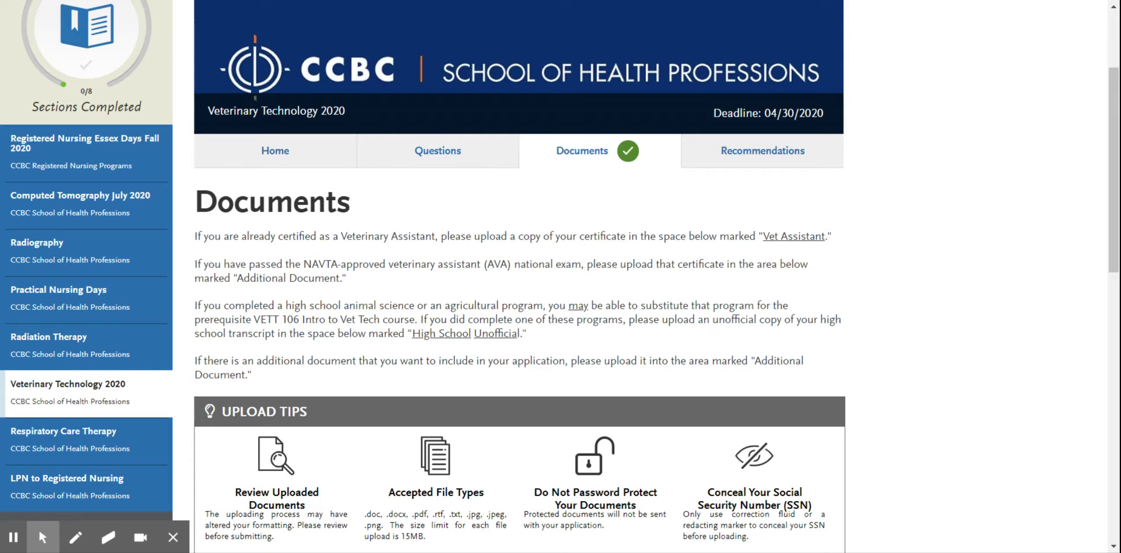
scroll(525, 204, "down", 5)
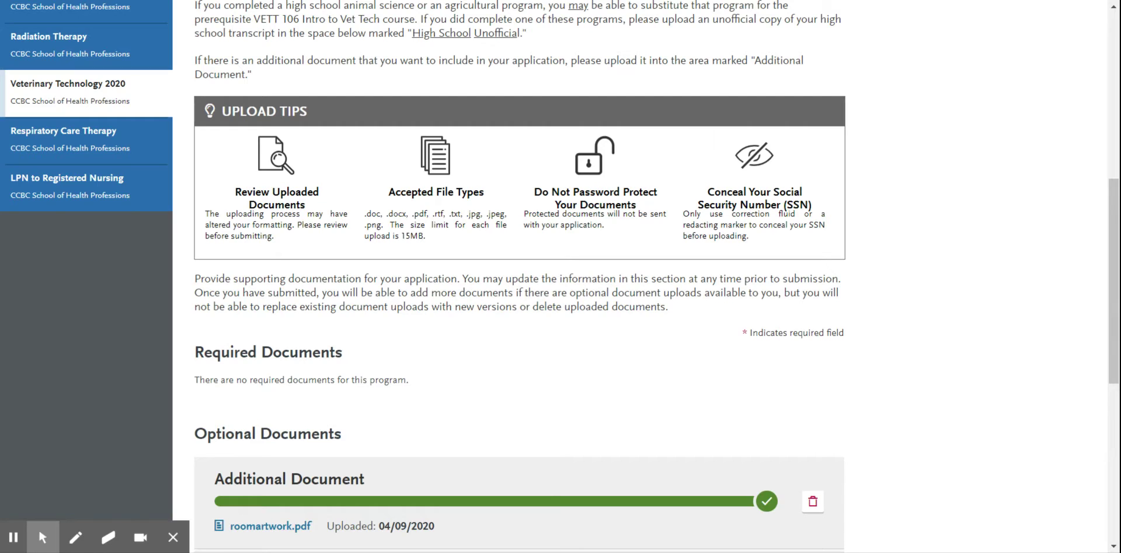
Upload School of Health Professions_look_4C_HZ.png as an Additional Document under the Veterinary Technology 2020 program's optional documents
scroll(560, 275, "down", 5)
left_click(335, 336)
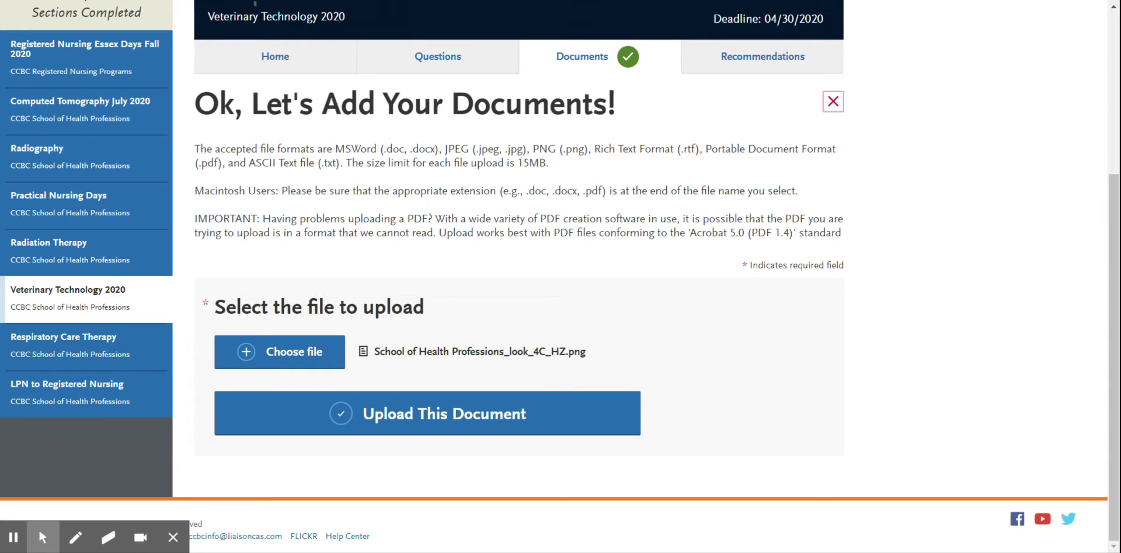
left_click(420, 422)
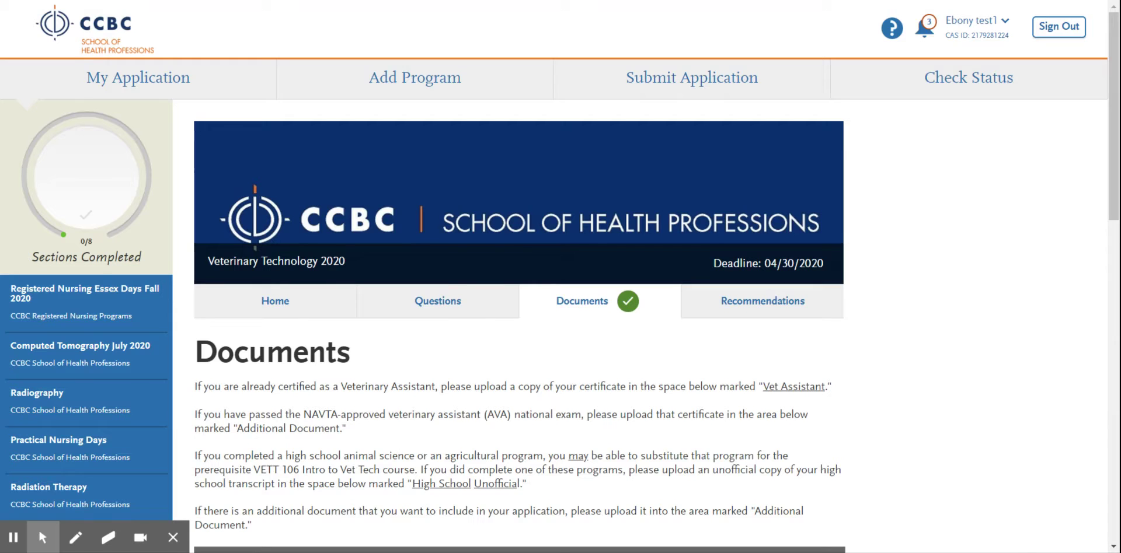
scroll(519, 292, "down", 10)
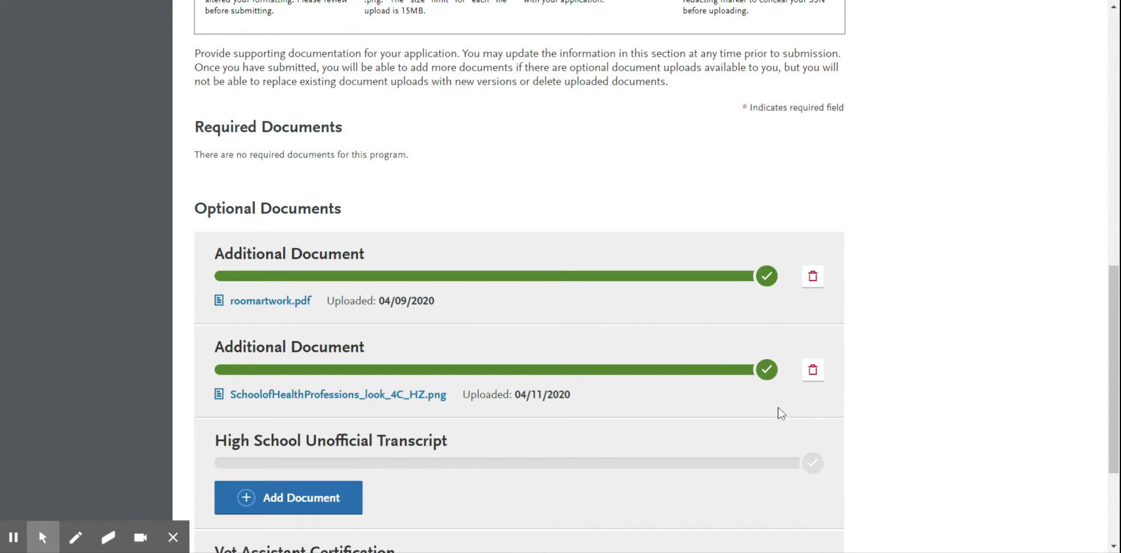
Open the Veterinary Technology 2020 program's recommendations and review the requirements and the recommendation entries
scroll(814, 381, "up", 8)
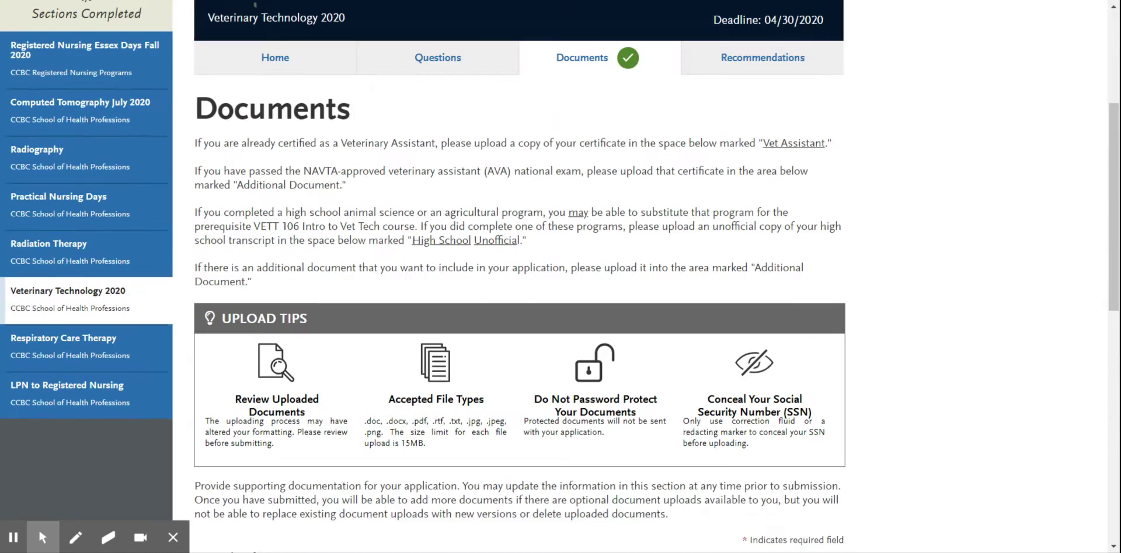
left_click(763, 77)
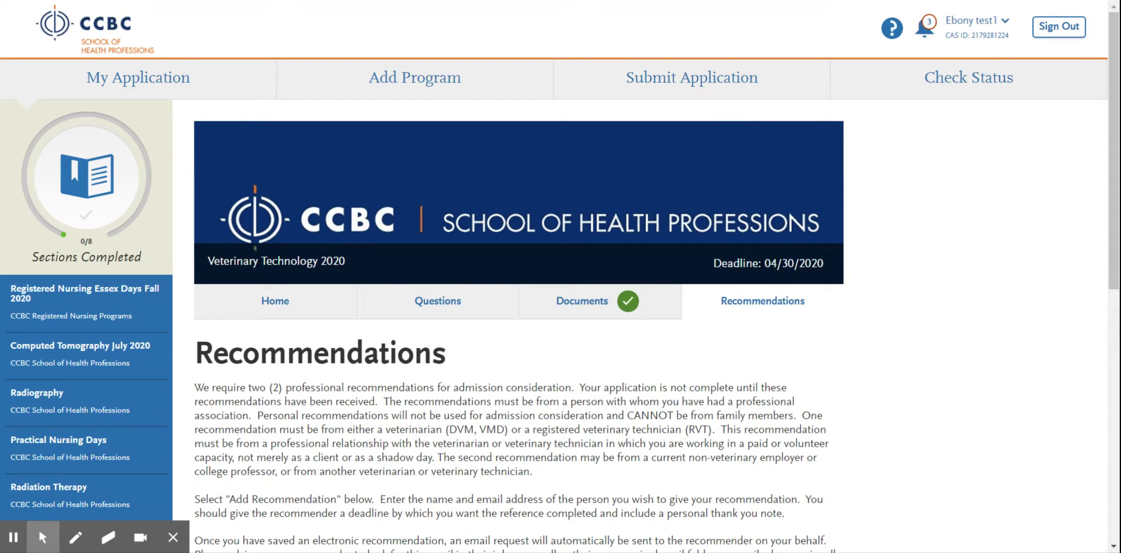
scroll(518, 292, "down", 4)
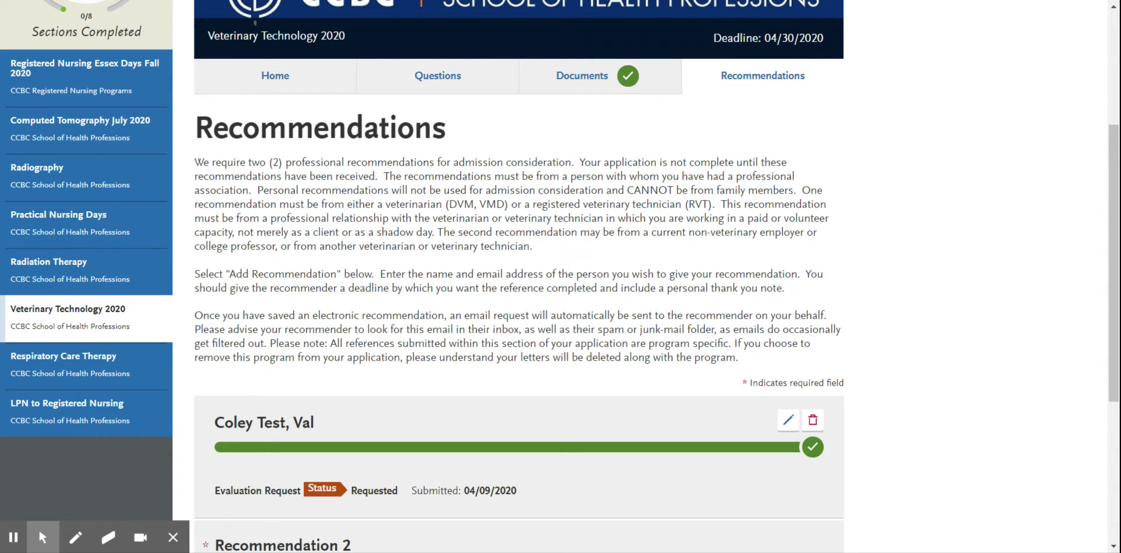
scroll(466, 199, "down", 4)
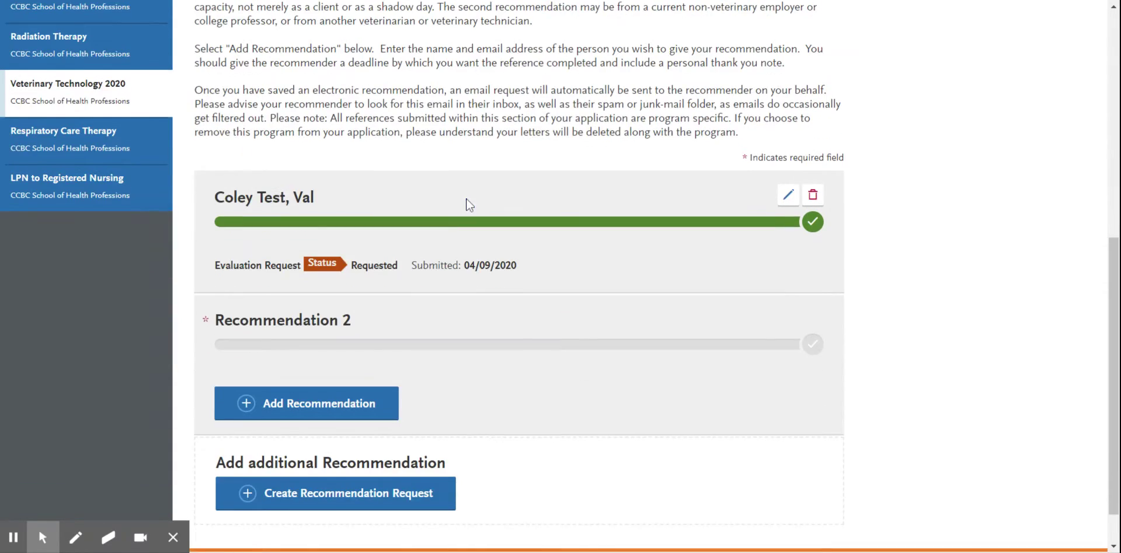
Open a blank recommendation request, review its recommender, waiver and permission fields, and close it without saving
scroll(465, 199, "down", 1)
left_click(355, 357)
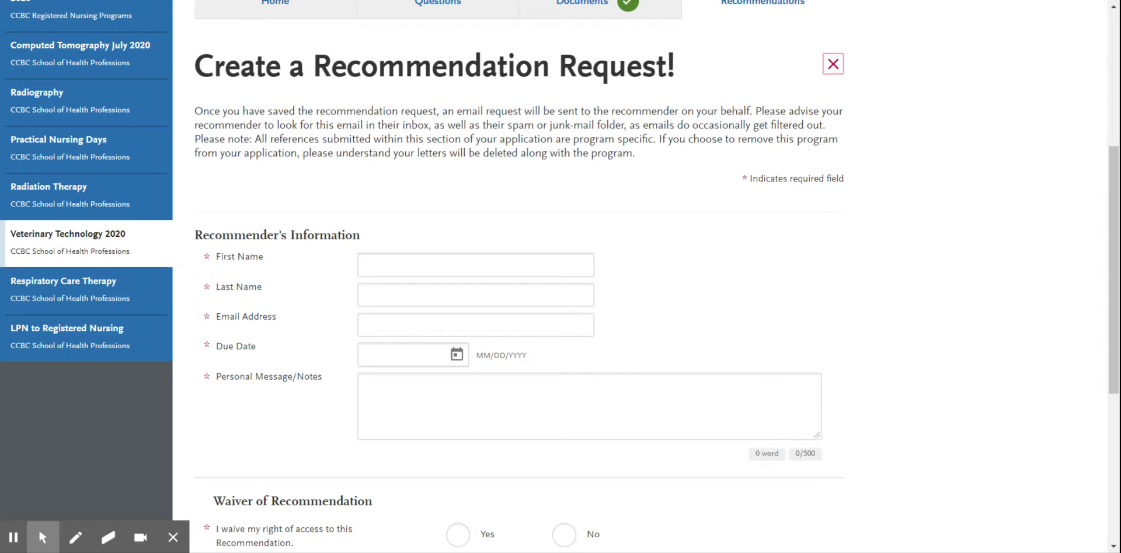
scroll(452, 281, "down", 5)
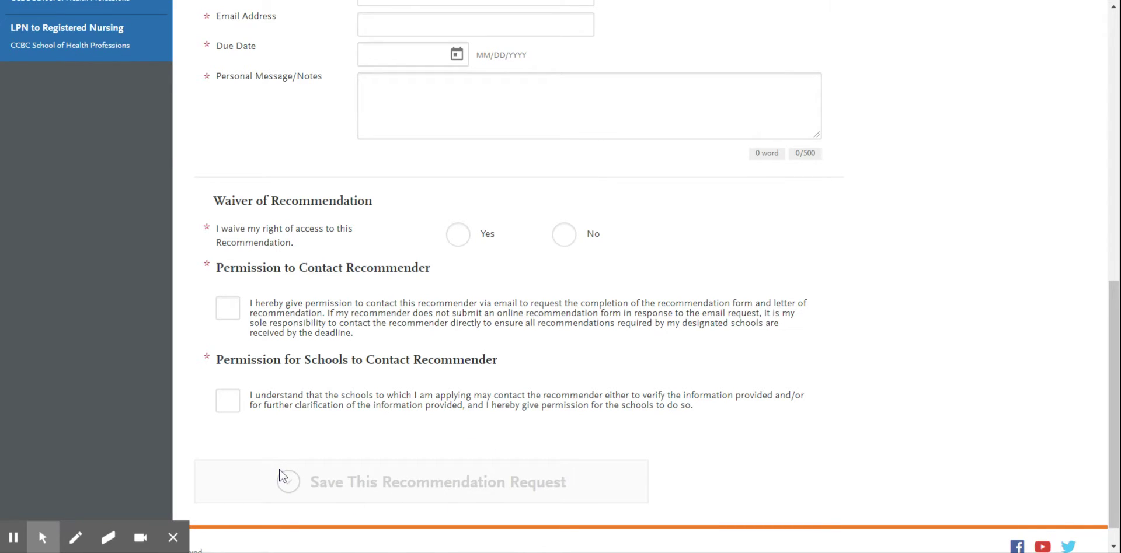
scroll(642, 276, "up", 6)
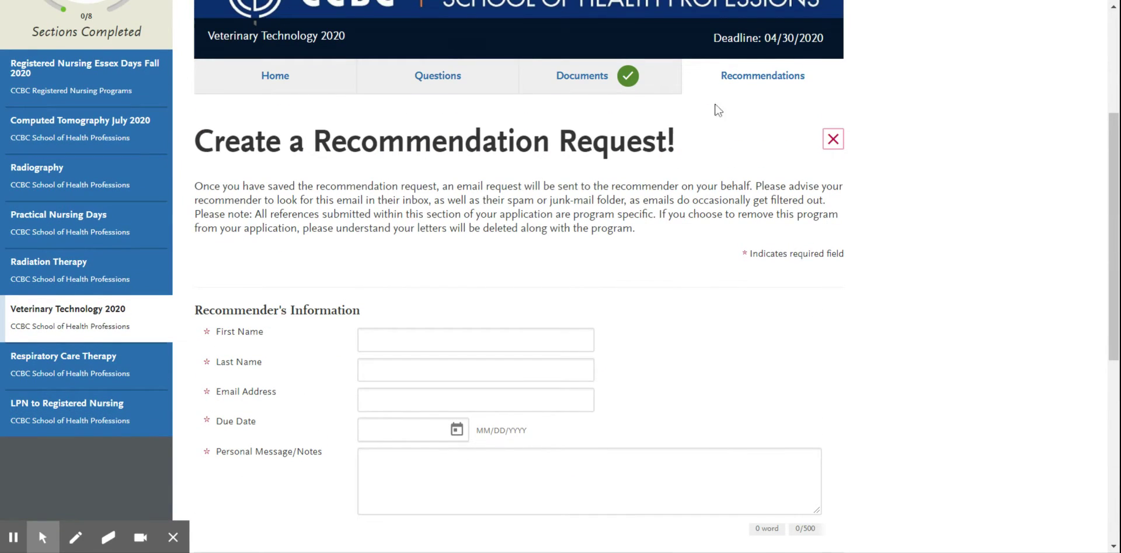
left_click(832, 140)
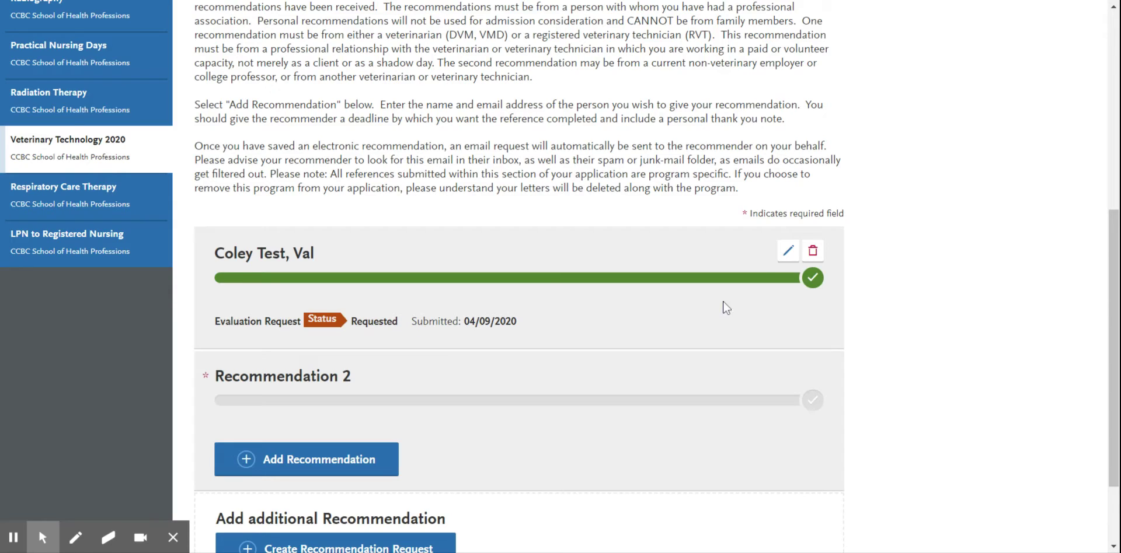
Open the existing recommendation request for editing and review its recommender details, due date, message, waiver and permissions
left_click(787, 252)
scroll(647, 267, "down", 5)
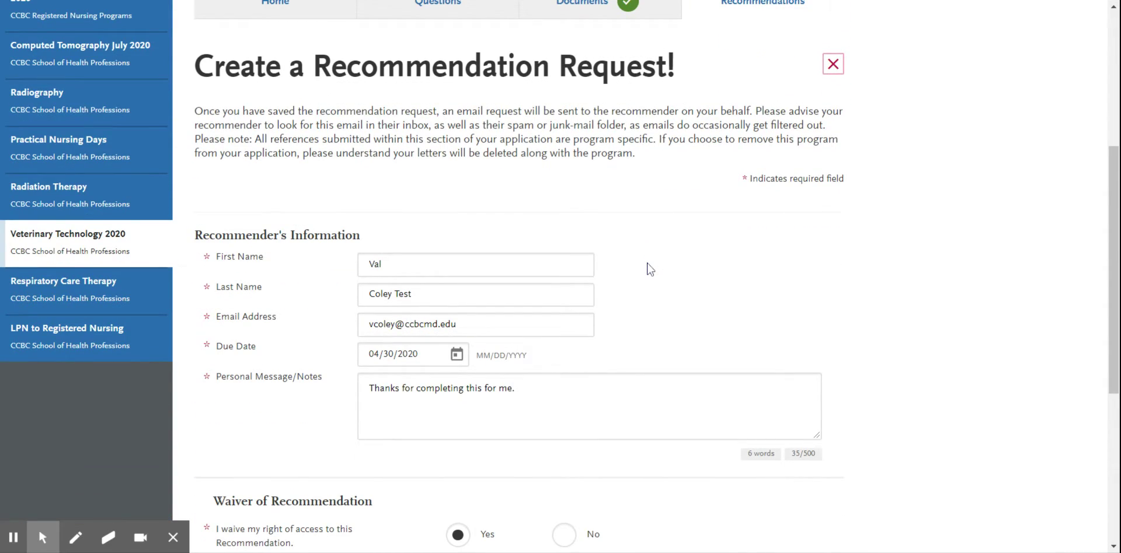
scroll(646, 276, "down", 5)
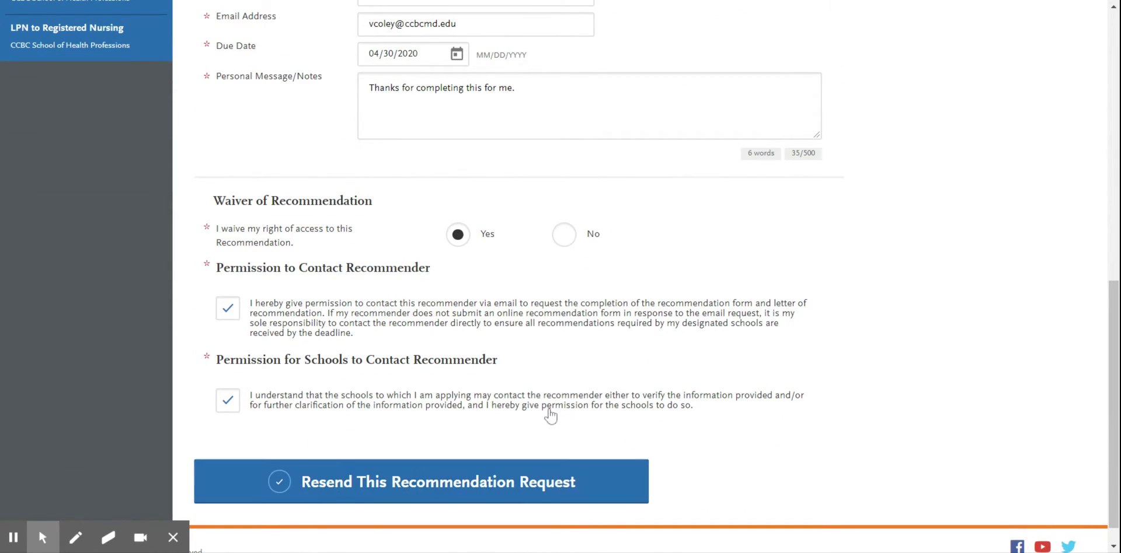
scroll(553, 415, "up", 5)
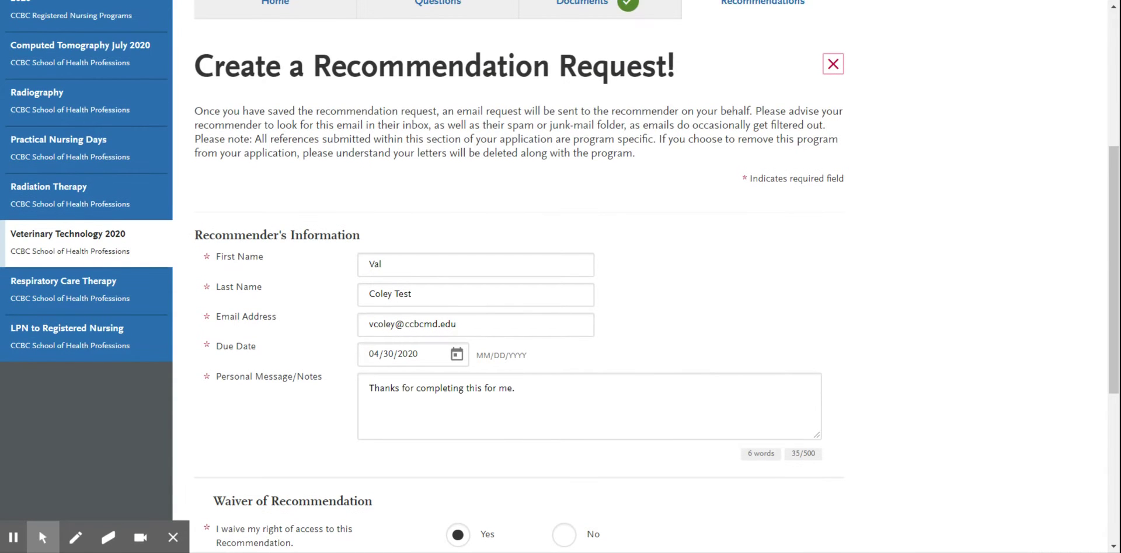
scroll(569, 398, "up", 5)
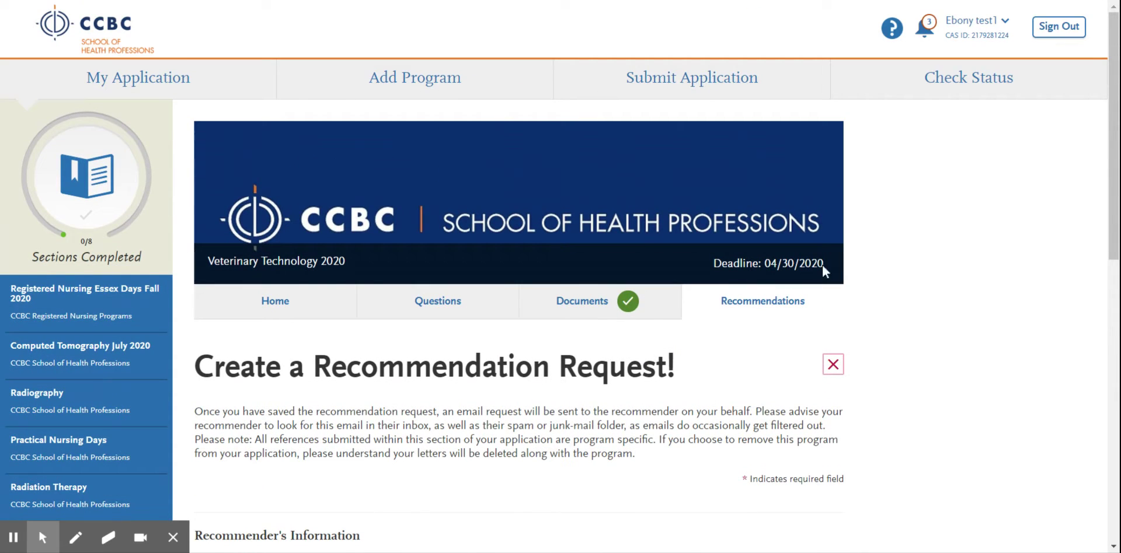
Check the application status of the programs, expanding Veterinary Technology 2020 to review its transcripts and recommendations, and collapse it again
left_click(967, 91)
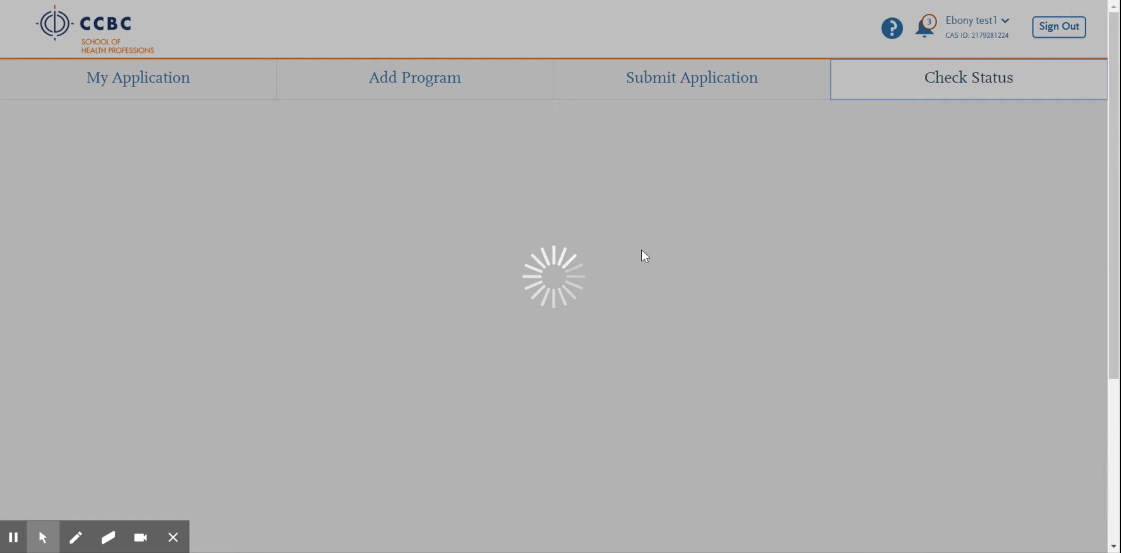
scroll(641, 251, "down", 3)
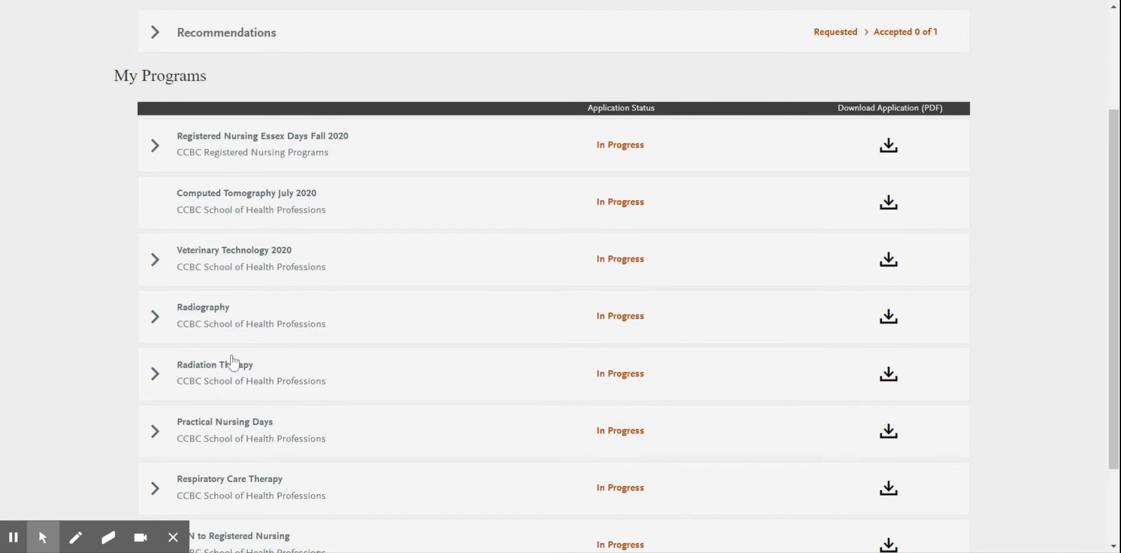
left_click(191, 270)
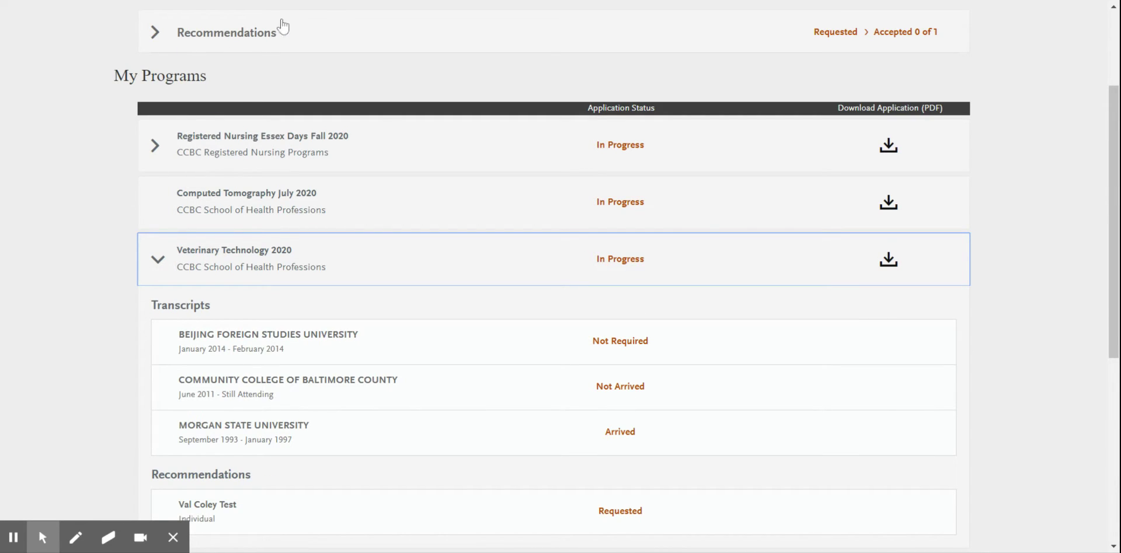
scroll(245, 80, "up", 2)
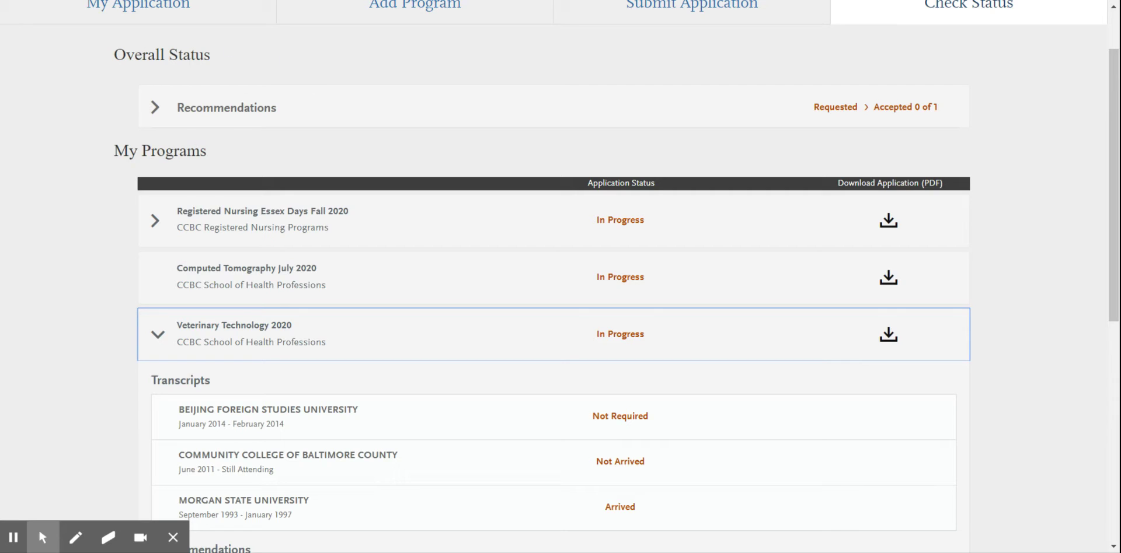
scroll(233, 122, "down", 3)
scroll(245, 268, "down", 2)
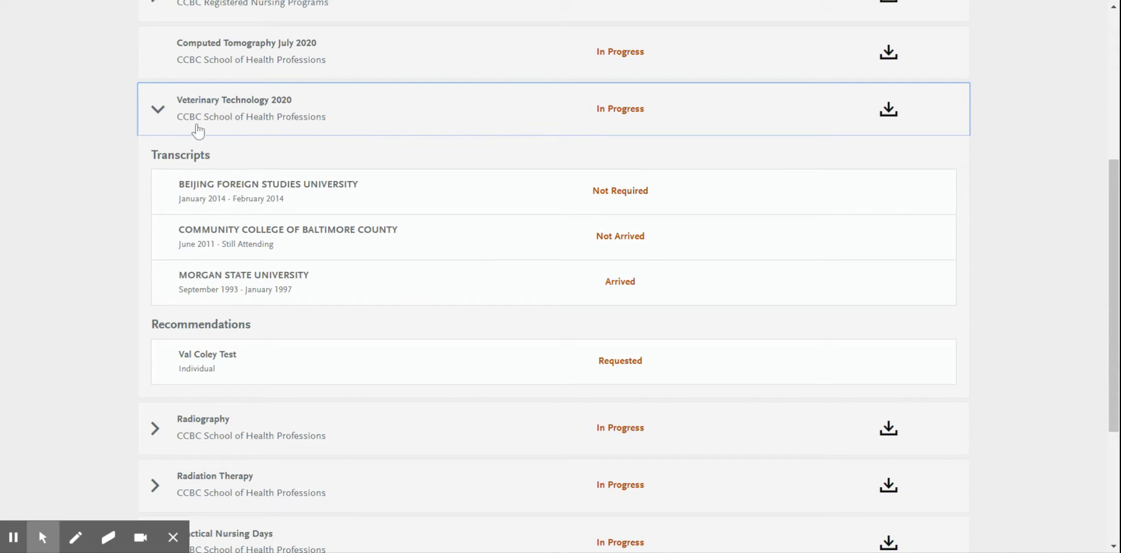
left_click(162, 119)
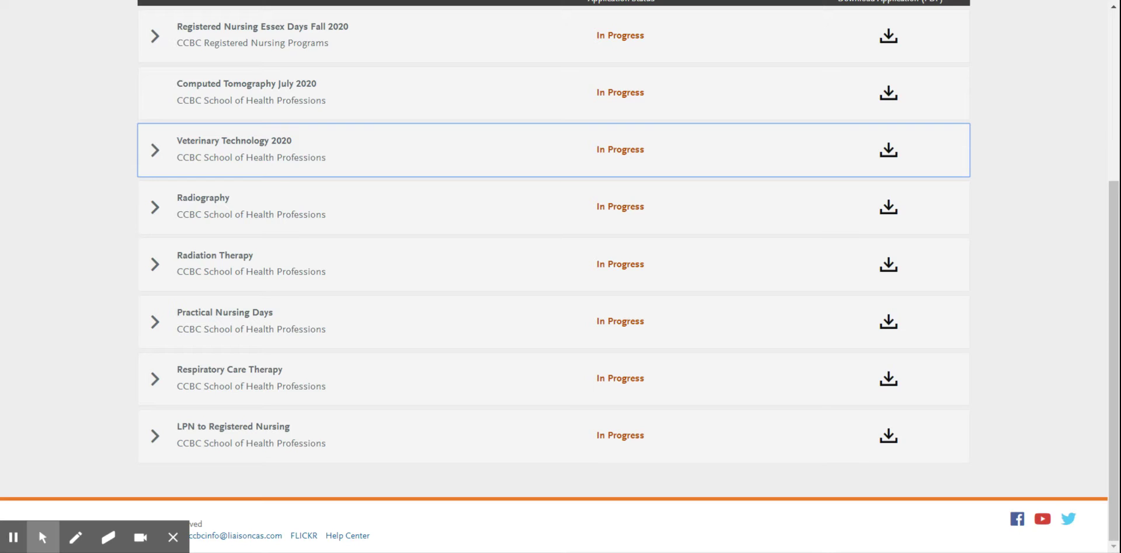
Return to the application home page, open the full list of notifications and review the critical alerts and recent notifications
scroll(553, 274, "up", 4)
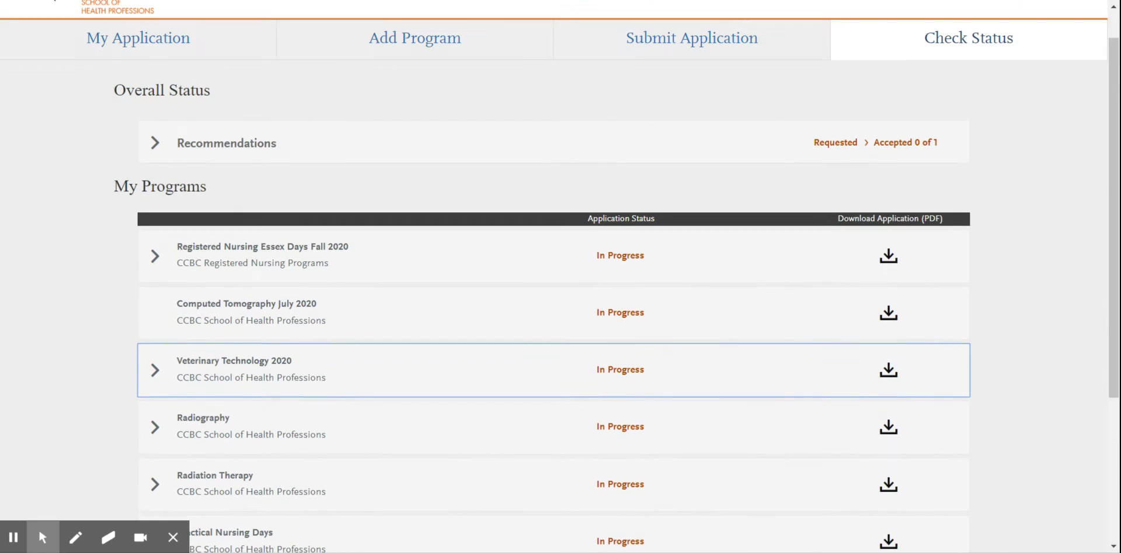
left_click(166, 45)
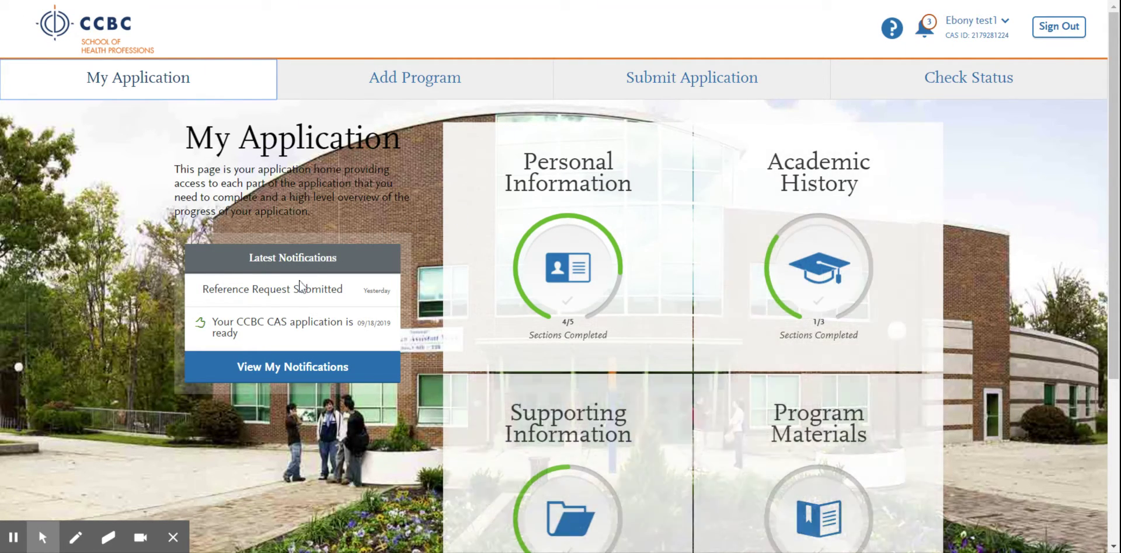
left_click(274, 368)
scroll(274, 375, "down", 4)
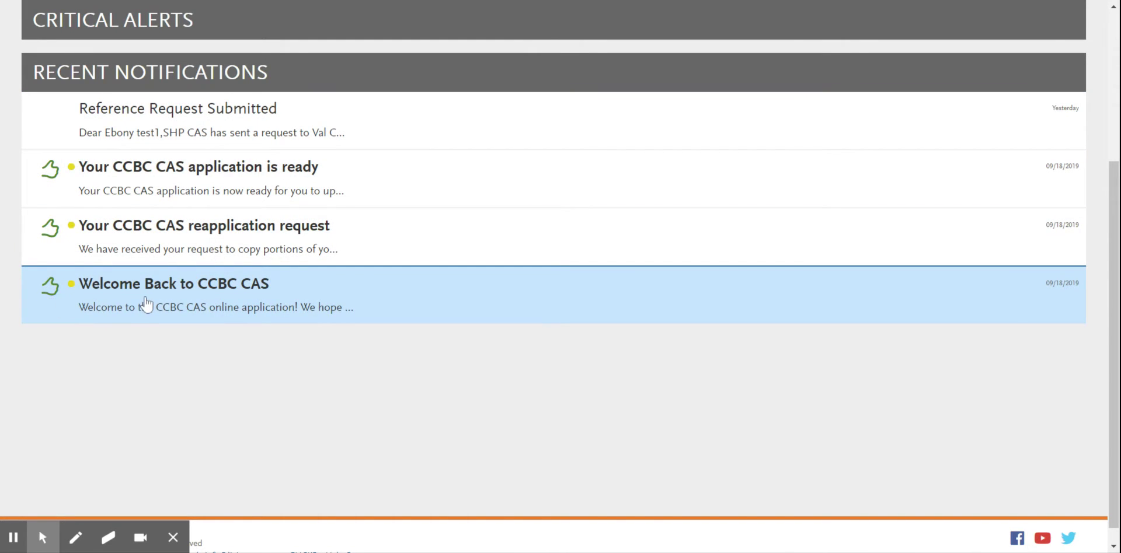
scroll(146, 304, "up", 3)
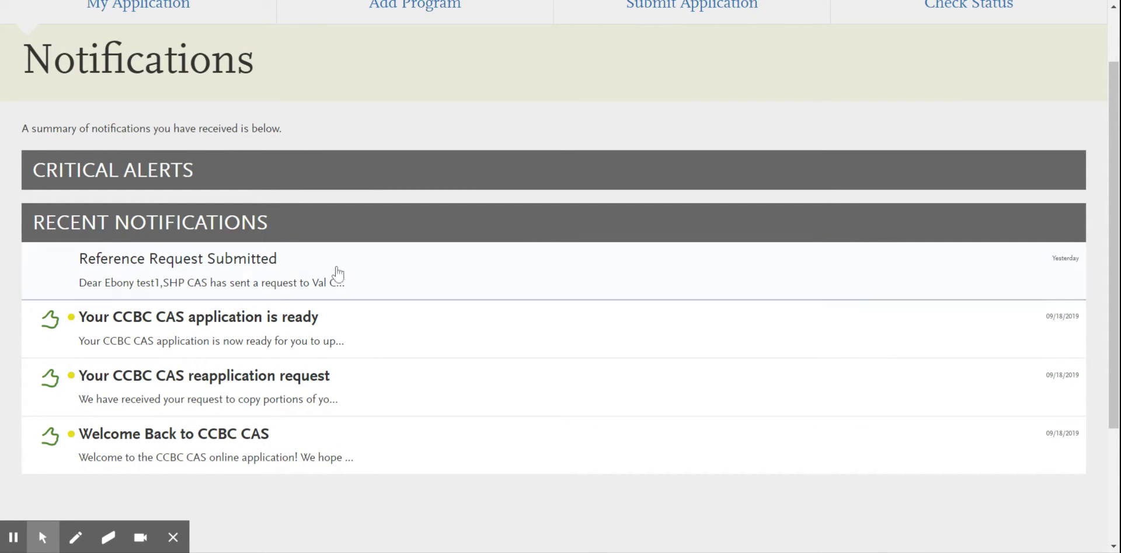
scroll(344, 274, "up", 2)
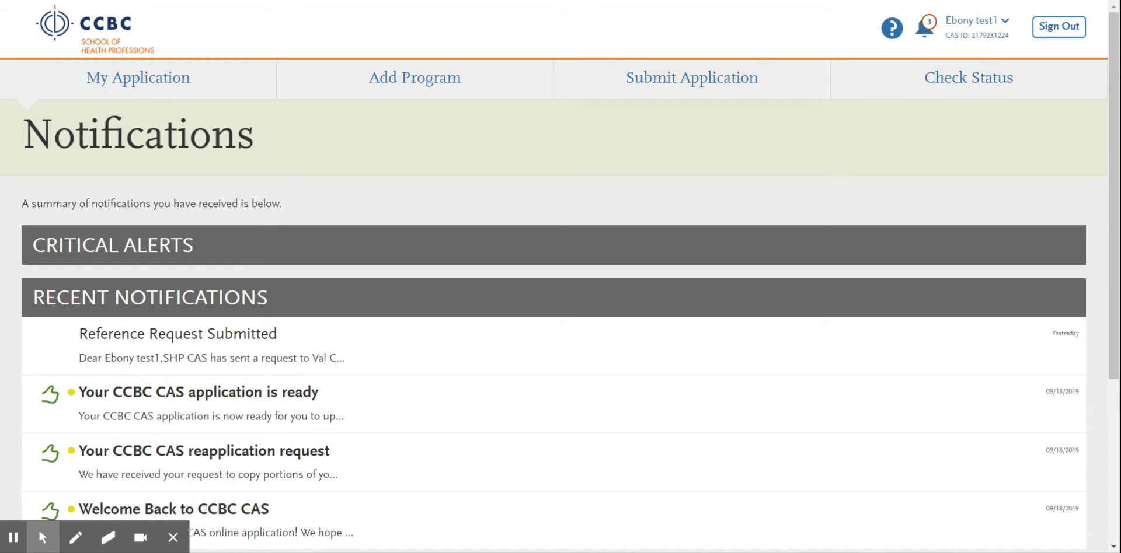
scroll(385, 237, "down", 5)
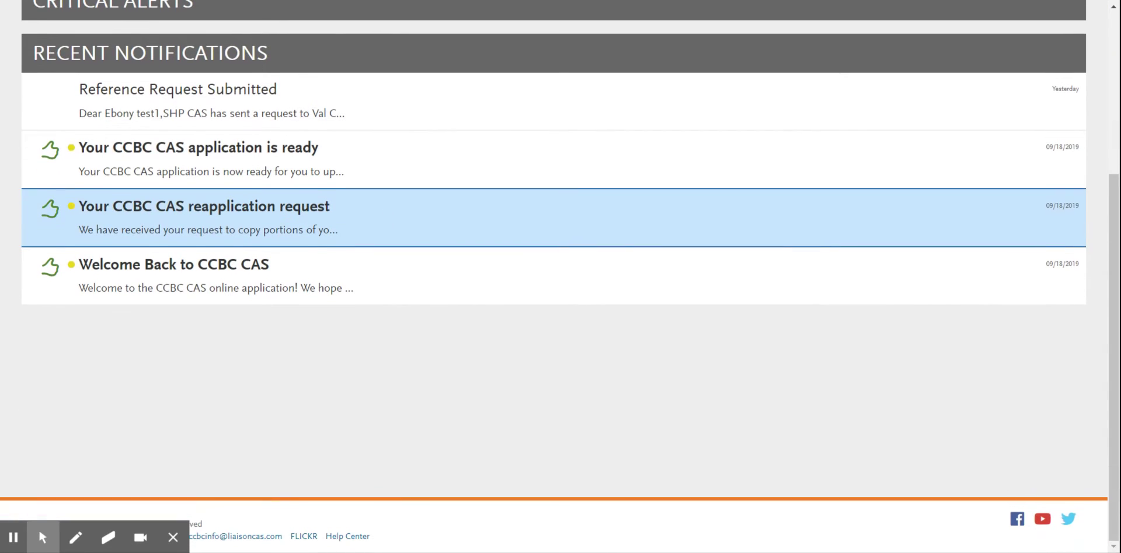
Go back to the application home page, locate the Help Center link, and view the email and Help Center support options
scroll(385, 234, "up", 5)
left_click(128, 85)
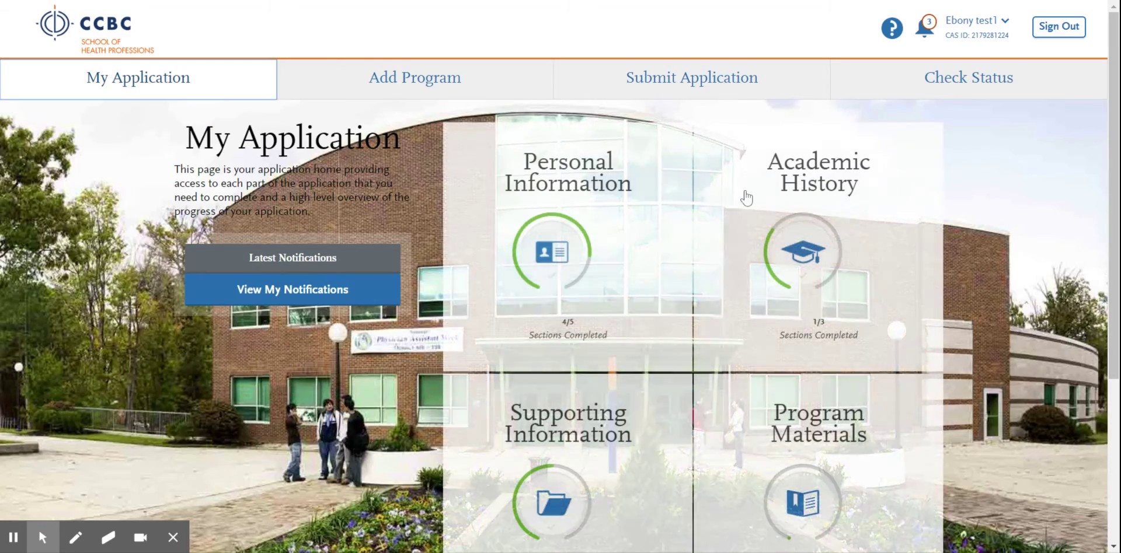
scroll(740, 192, "down", 4)
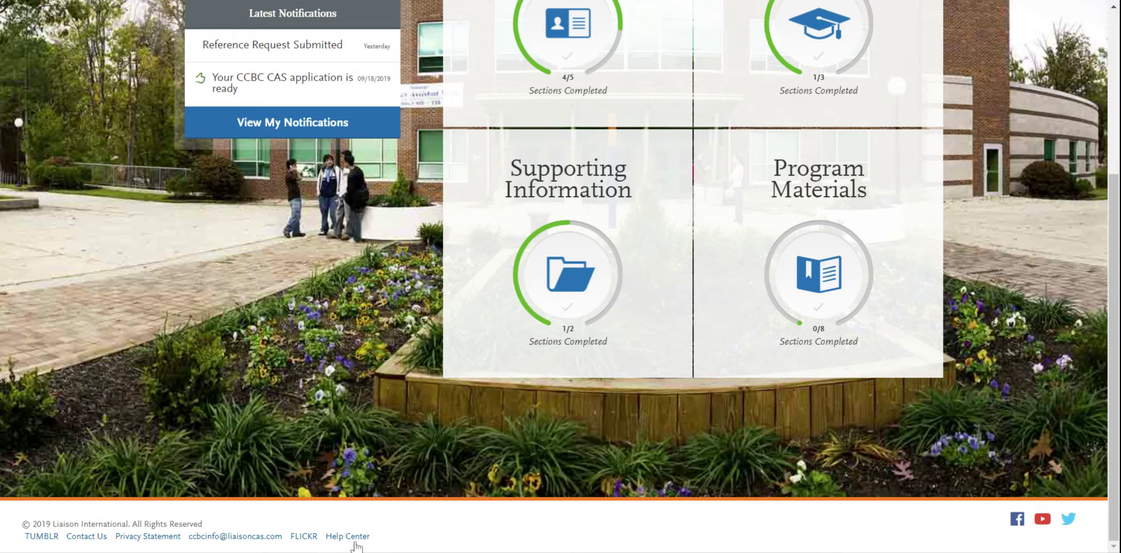
scroll(551, 540, "up", 3)
scroll(552, 540, "up", 1)
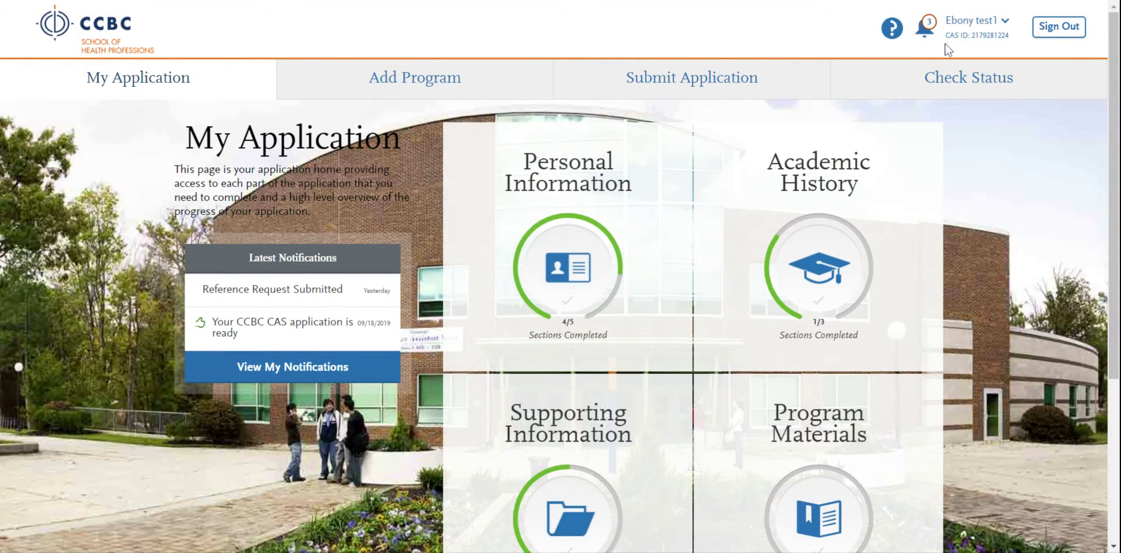
left_click(899, 37)
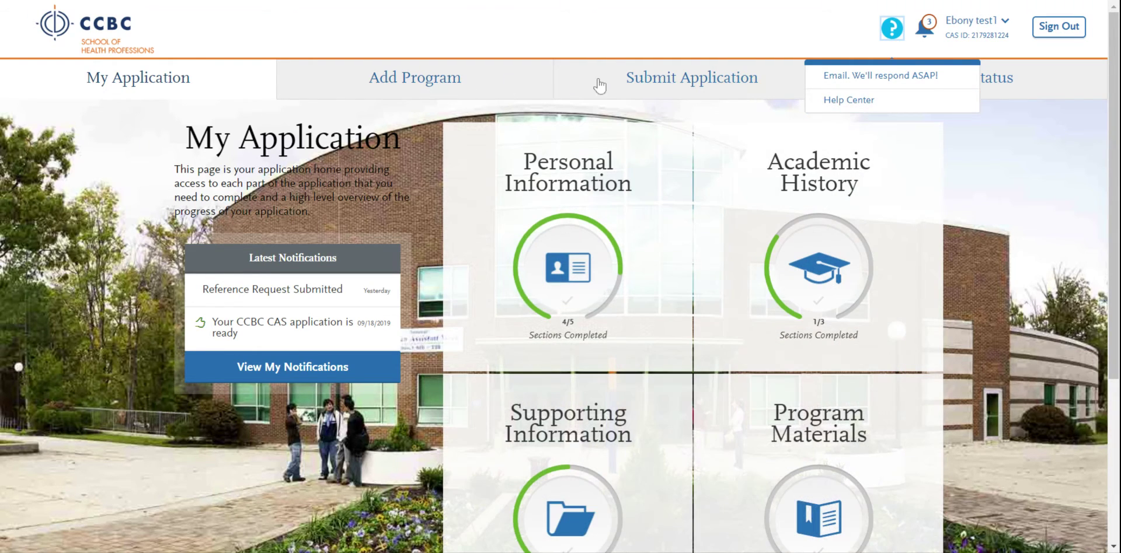
left_click(766, 74)
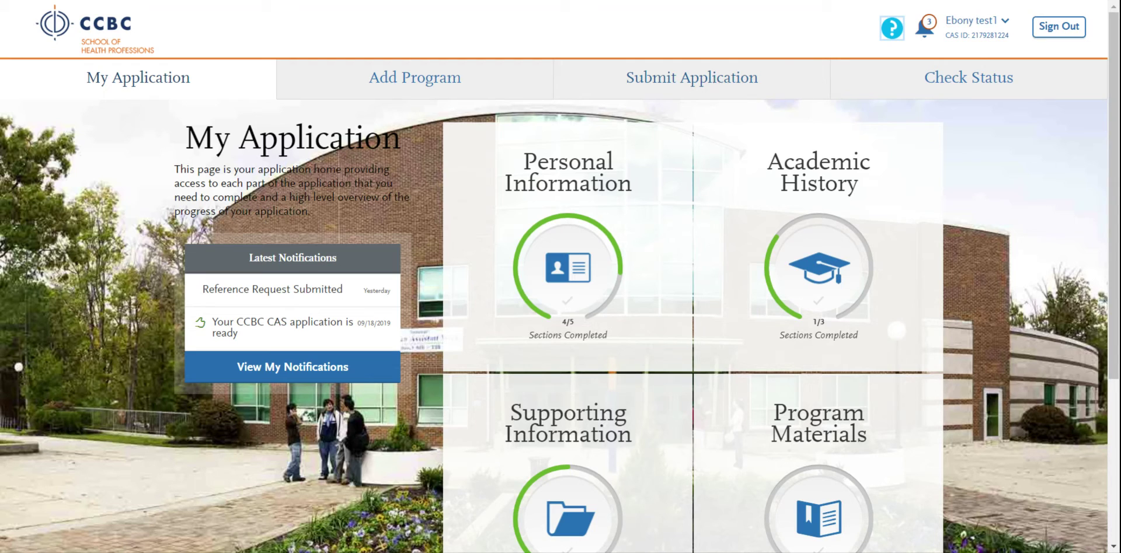
Open the application submission page and review the total fees, deadlines, progress and submit options of all selected programs
left_click(713, 76)
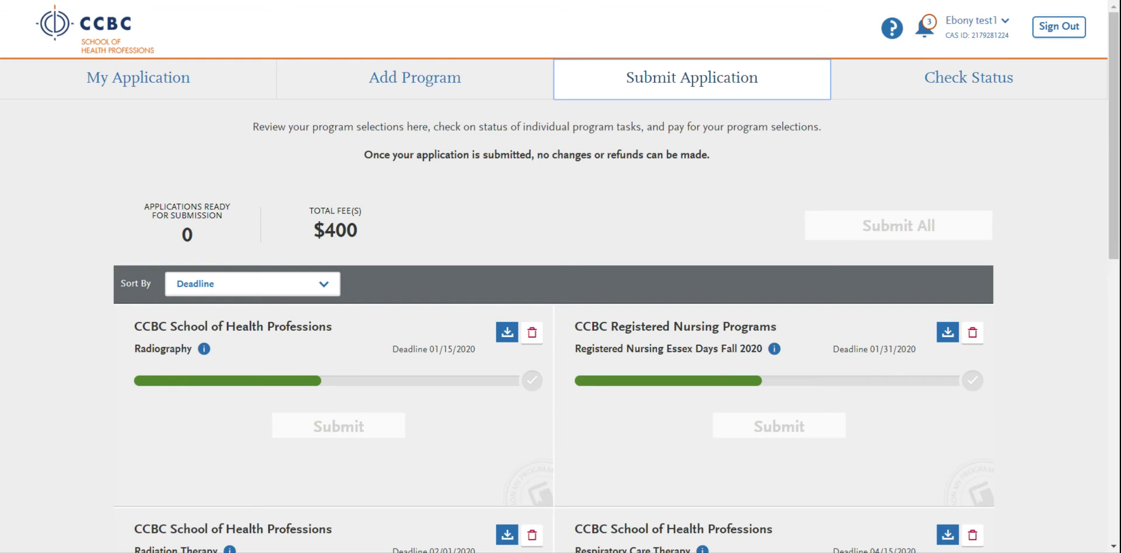
scroll(561, 292, "down", 3)
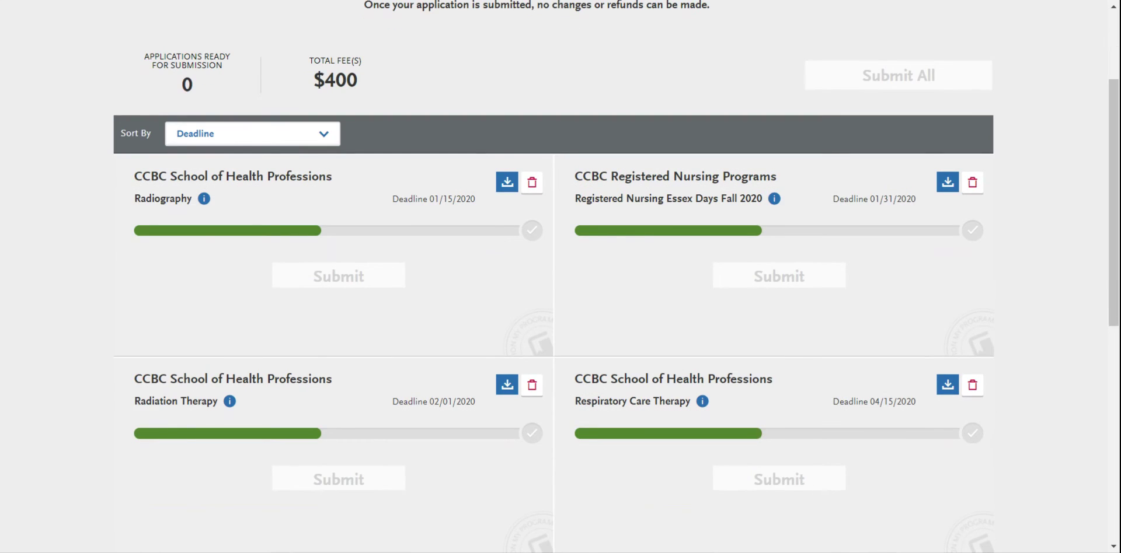
scroll(897, 256, "down", 4)
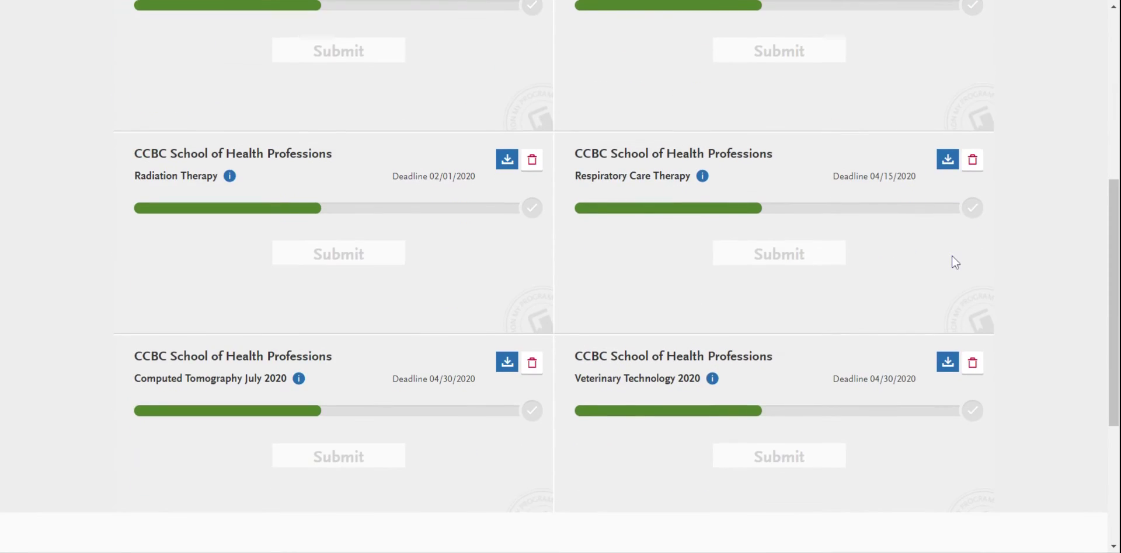
scroll(951, 255, "down", 1)
scroll(922, 280, "down", 1)
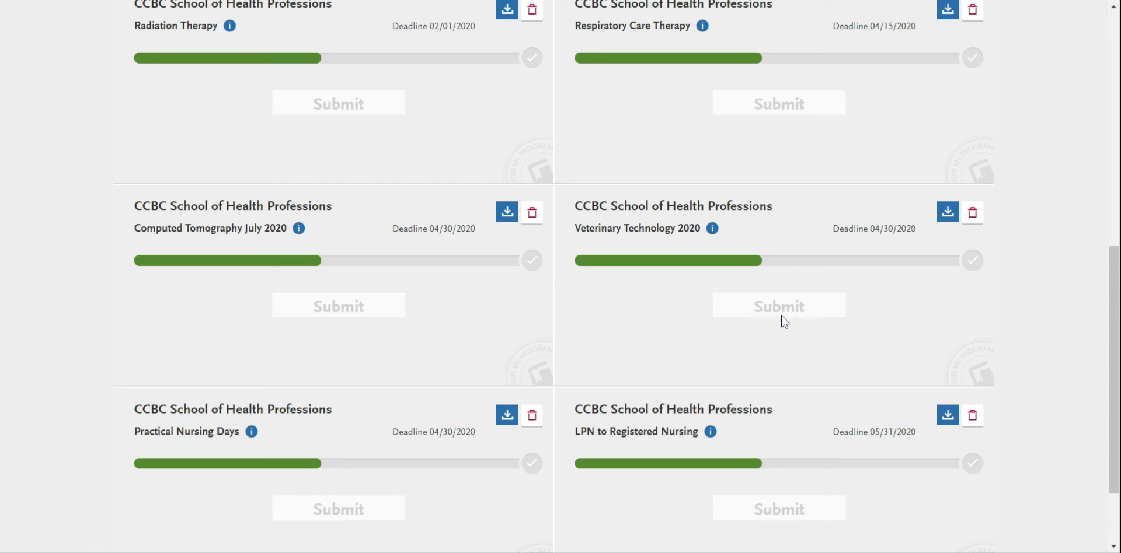
scroll(782, 315, "down", 2)
scroll(1017, 311, "up", 10)
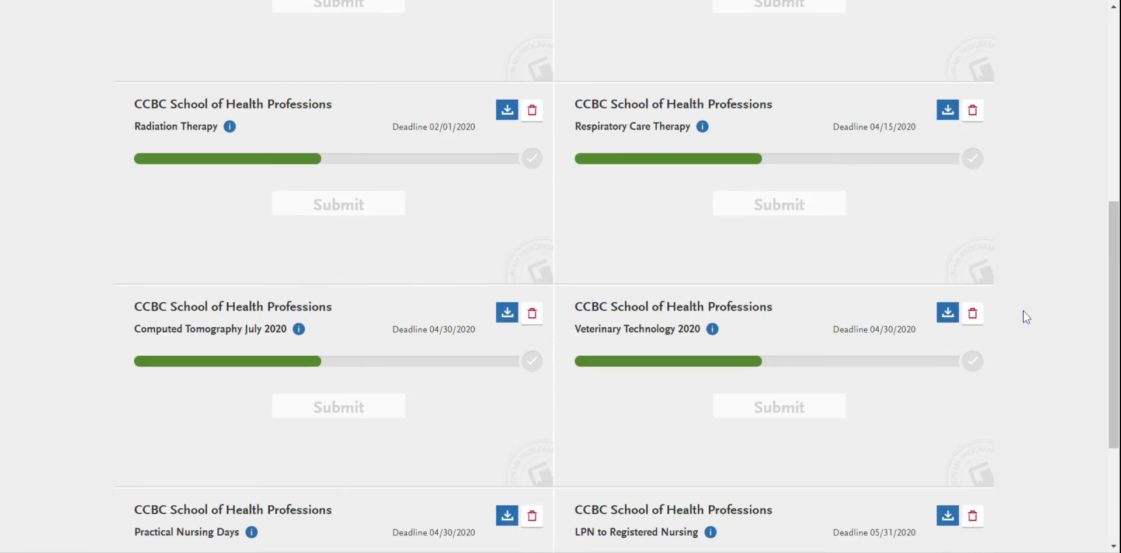